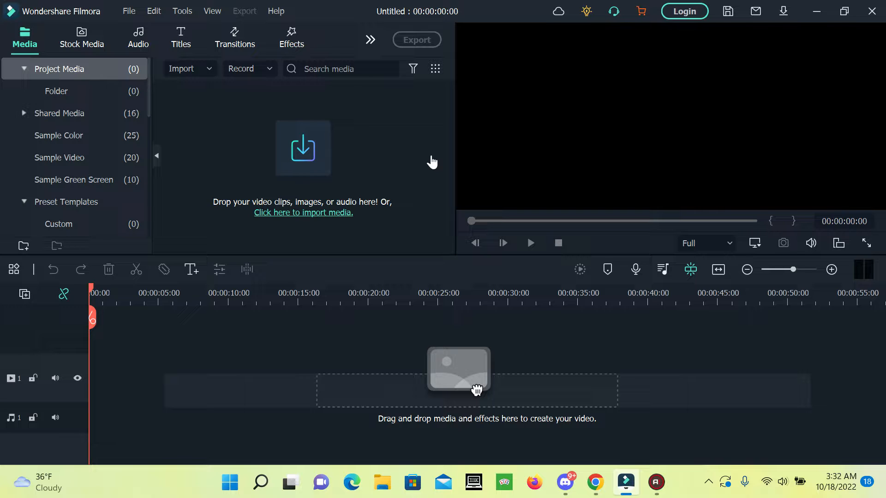
{"action": "left_click", "coordinate": [301, 160]}
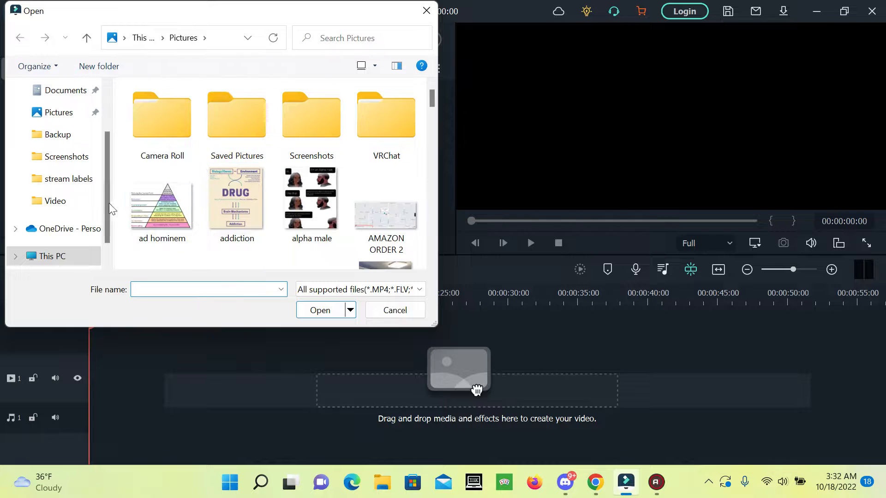
{"action": "left_click", "coordinate": [59, 206]}
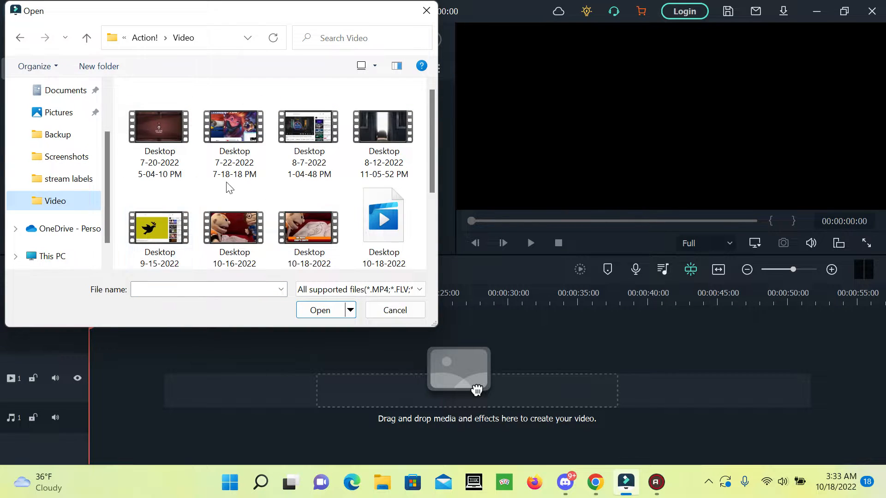
{"action": "scroll", "coordinate": [227, 189], "scroll_direction": "down", "scroll_amount": 2}
{"action": "scroll", "coordinate": [226, 187], "scroll_direction": "up", "scroll_amount": 2}
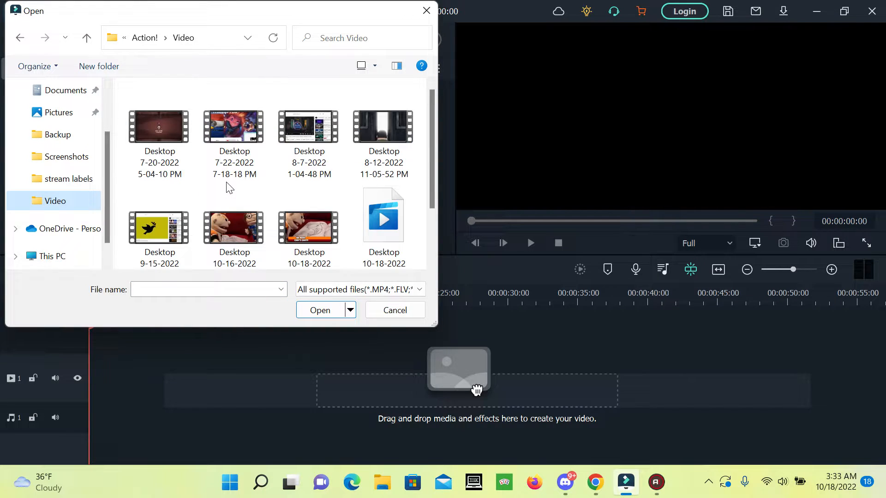
{"action": "double_click", "coordinate": [376, 118]}
Place the imported clip at the start of video track 1, keeping the 1920 x 1080 25fps project settings, and mute it
{"action": "left_click_drag", "start_coordinate": [314, 122], "coordinate": [53, 420]}
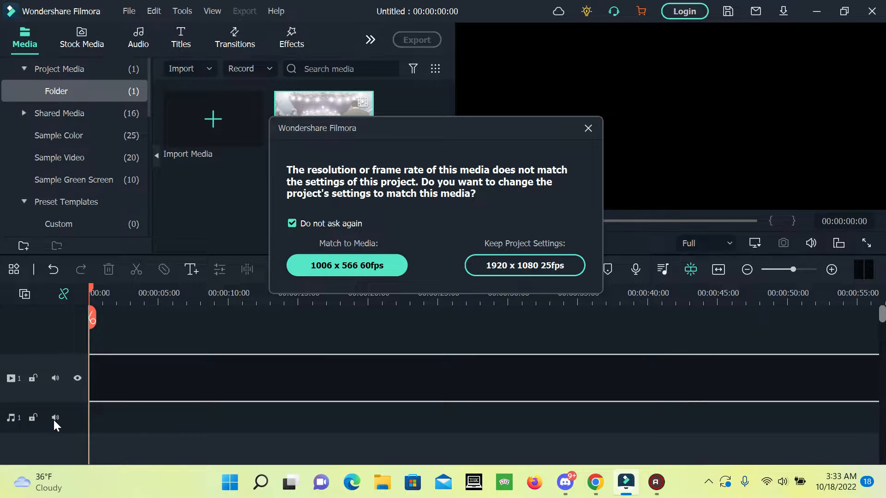
{"action": "left_click", "coordinate": [513, 273]}
{"action": "right_click", "coordinate": [434, 371]}
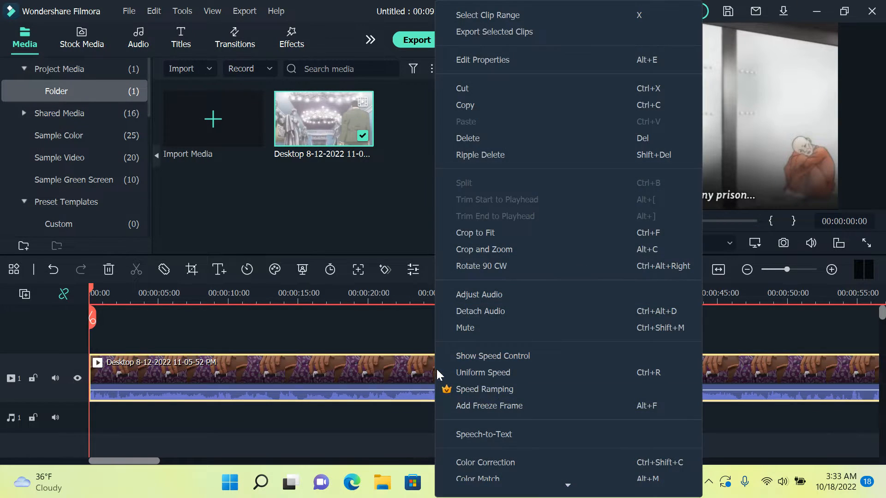
{"action": "left_click", "coordinate": [461, 330]}
Split the clip at 00:00:34:05 and cut the part before the split without closing the gap
{"action": "left_click", "coordinate": [345, 336]}
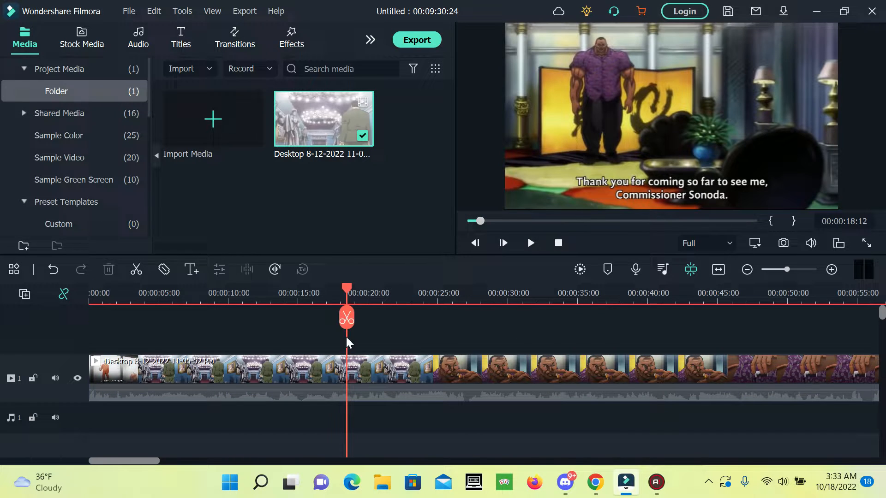
{"action": "left_click", "coordinate": [440, 346]}
{"action": "left_click", "coordinate": [367, 386]}
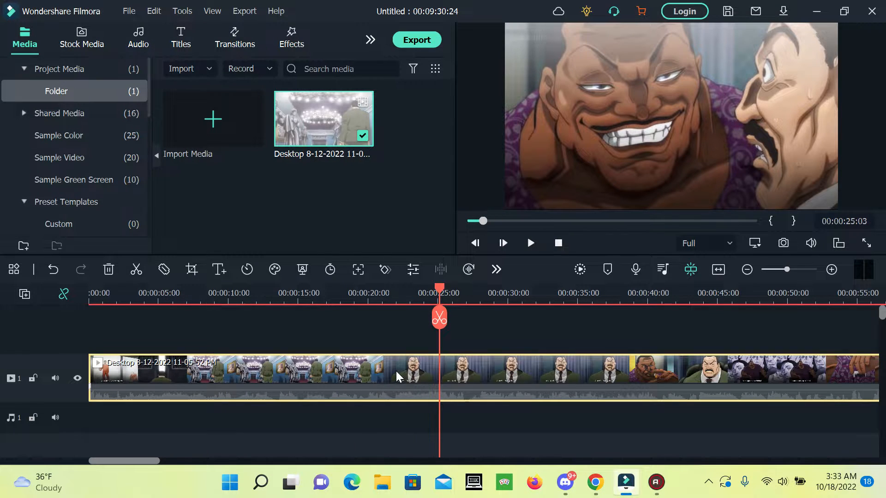
{"action": "left_click", "coordinate": [635, 332]}
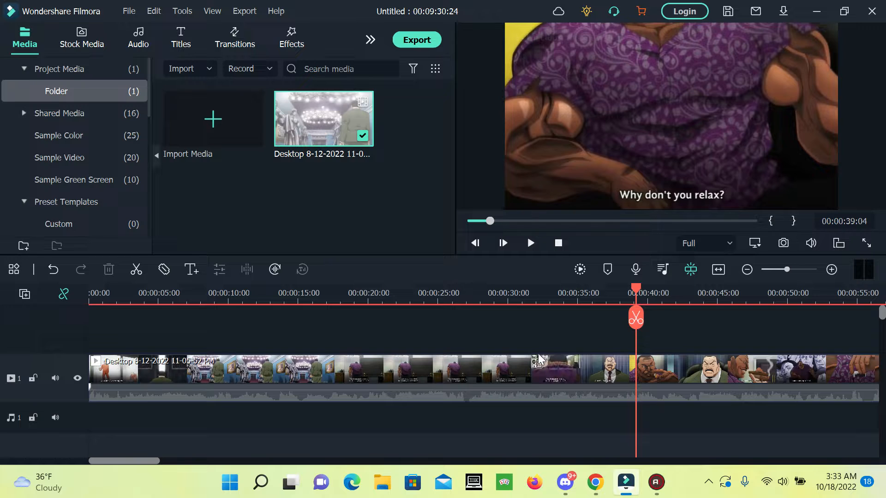
{"action": "left_click", "coordinate": [566, 341]}
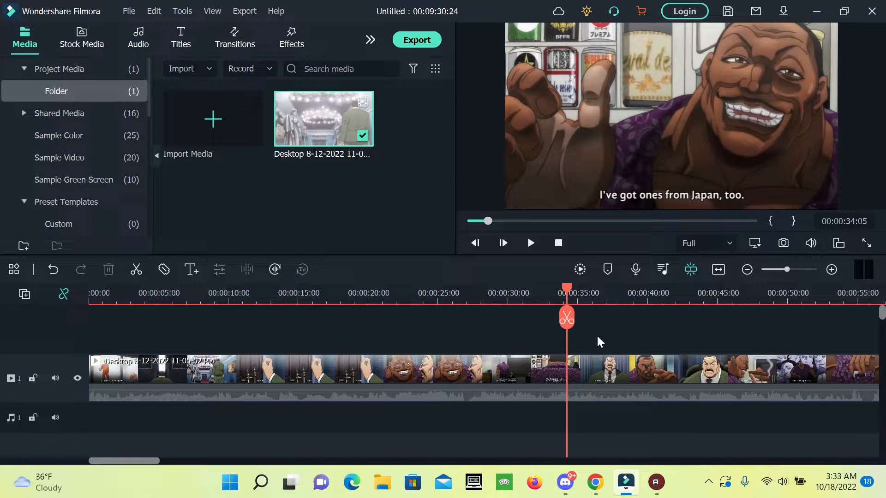
{"action": "right_click", "coordinate": [538, 365]}
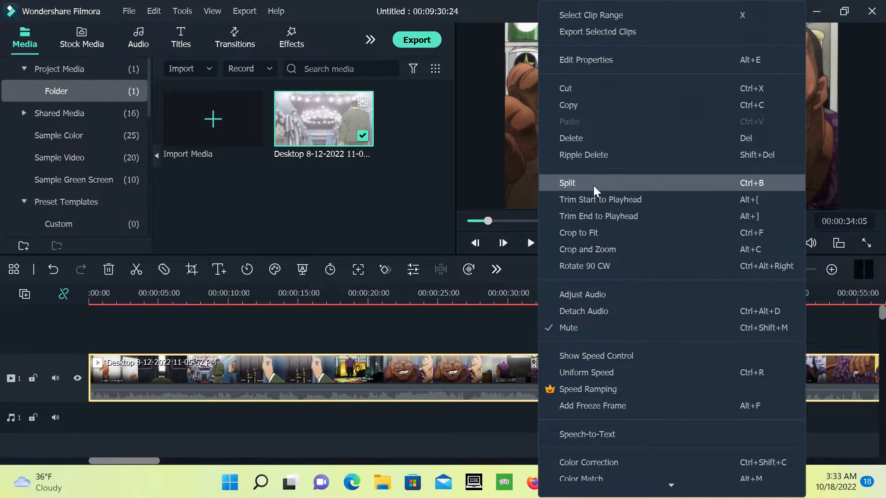
{"action": "left_click", "coordinate": [594, 184]}
{"action": "right_click", "coordinate": [457, 382]}
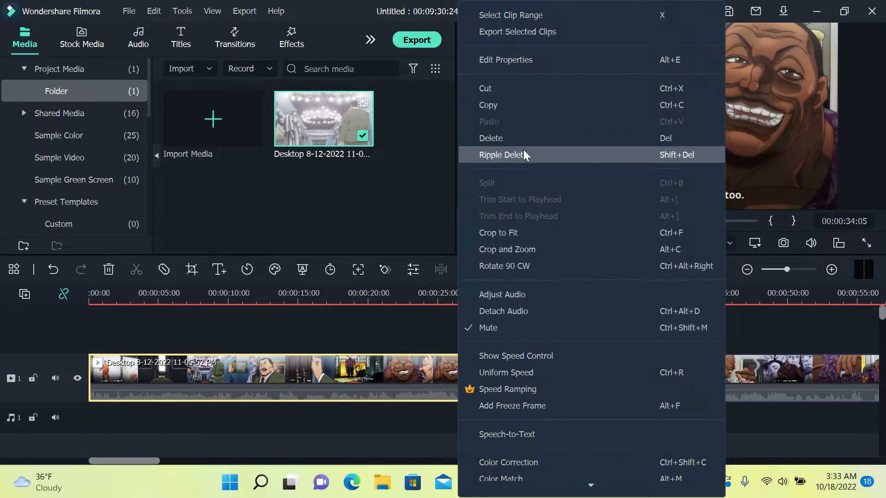
{"action": "left_click", "coordinate": [520, 81]}
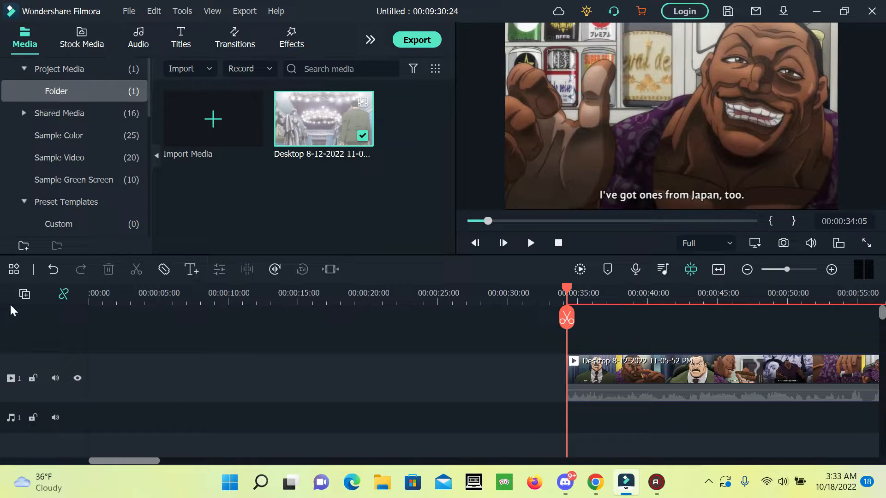
Turn off Auto Ripple and move the remaining clip to the start of video track 1
{"action": "left_click", "coordinate": [64, 294]}
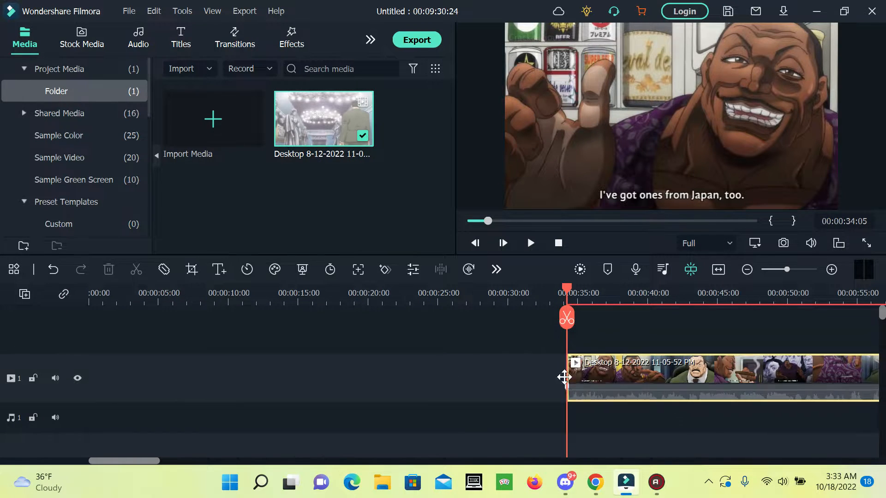
{"action": "left_click_drag", "start_coordinate": [566, 377], "coordinate": [110, 436]}
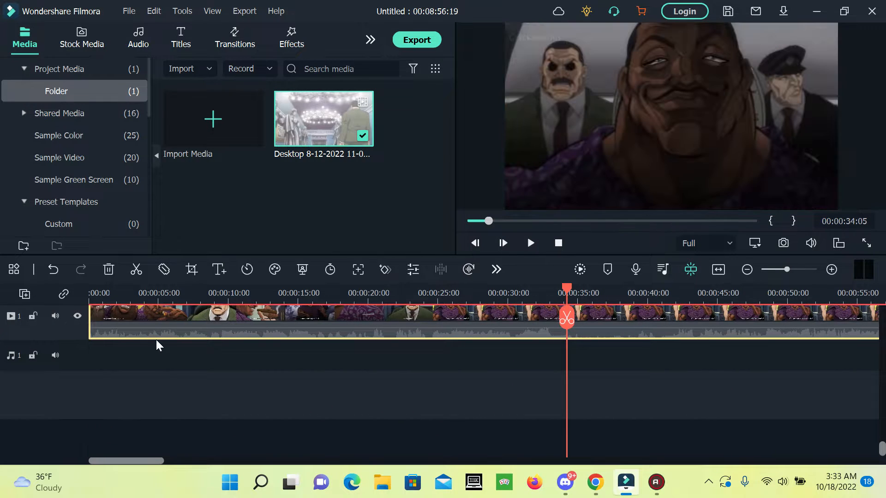
{"action": "scroll", "coordinate": [156, 340], "scroll_direction": "up", "scroll_amount": 2}
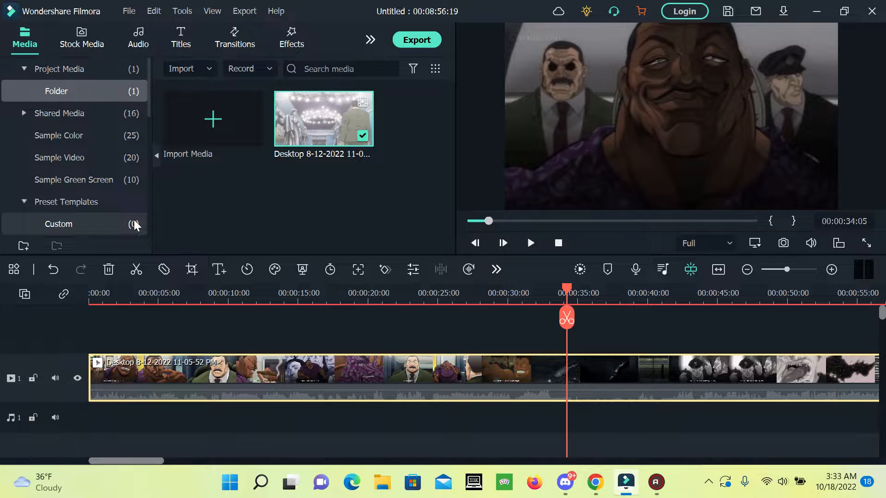
Add the Black sample color at the start of video track 2 and extend it to about 15 seconds
{"action": "left_click", "coordinate": [39, 138]}
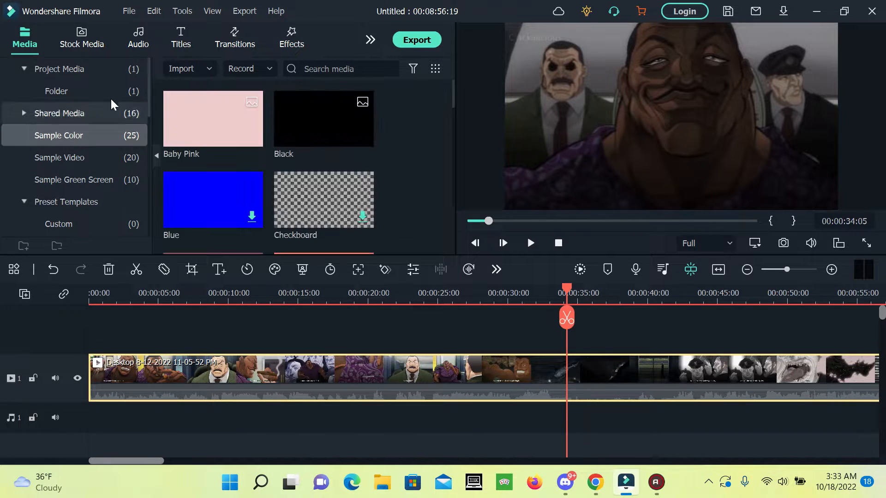
{"action": "left_click_drag", "start_coordinate": [293, 134], "coordinate": [83, 338]}
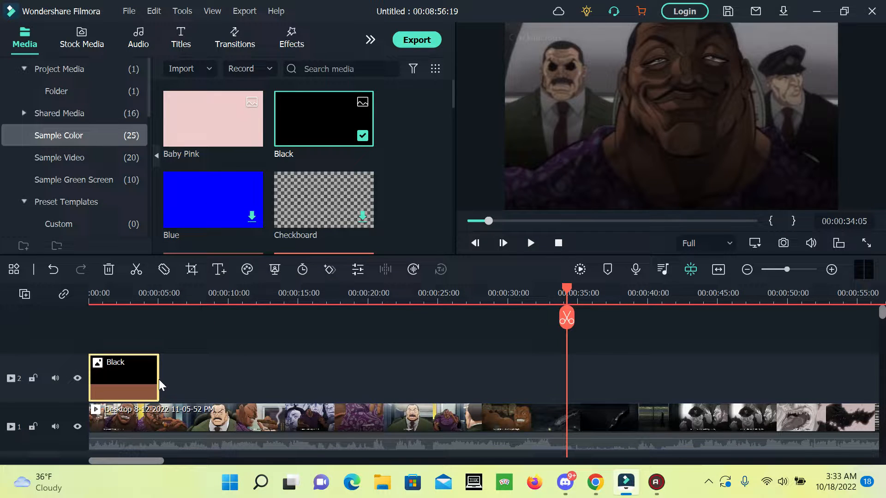
{"action": "left_click_drag", "start_coordinate": [158, 379], "coordinate": [298, 387]}
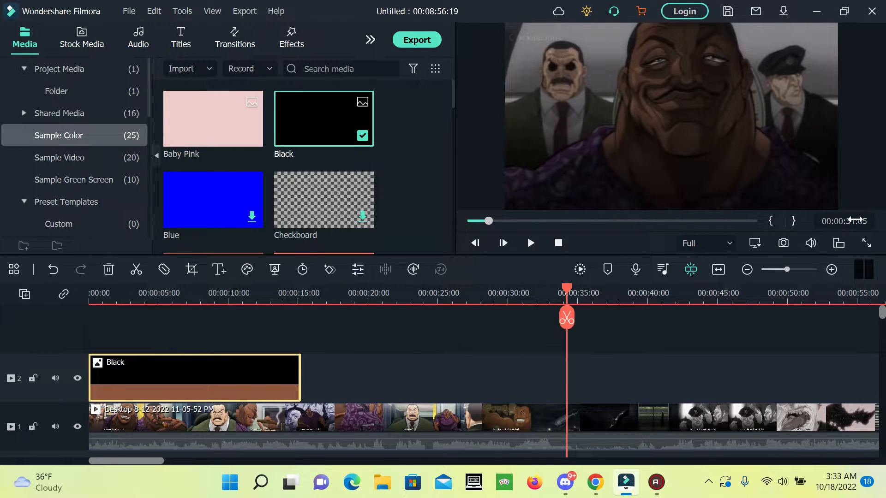
Split the video clip on track 1 at 00:00:15:00 and delete the part after the split
{"action": "left_click", "coordinate": [854, 222]}
{"action": "type", "text": "25"}
{"action": "key", "text": "Return"}
{"action": "left_click", "coordinate": [855, 220]}
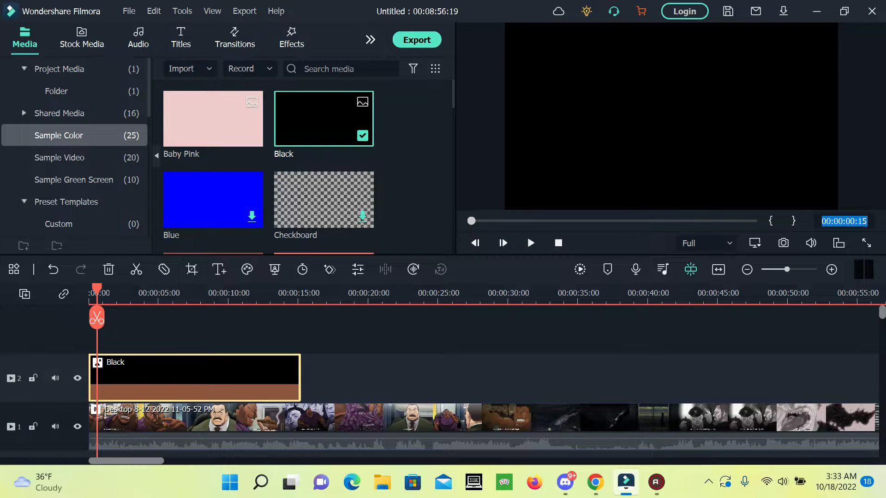
{"action": "type", "text": "1500"}
{"action": "key", "text": "Return"}
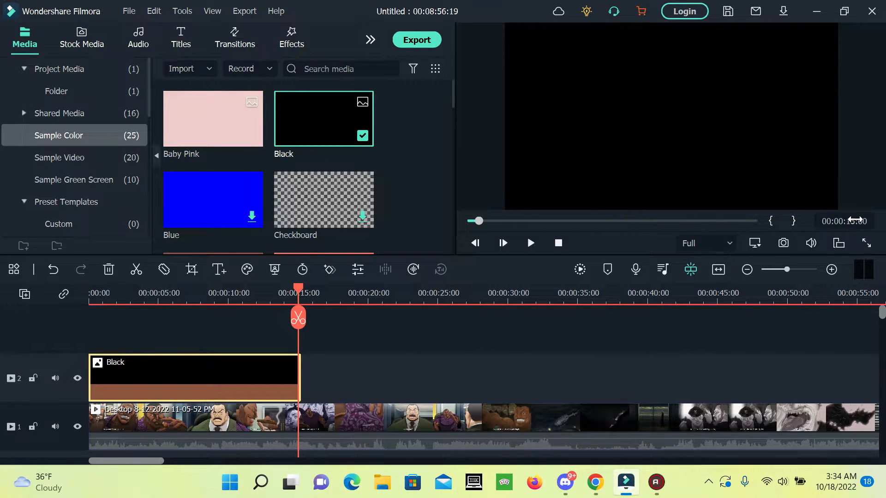
{"action": "left_click", "coordinate": [475, 421]}
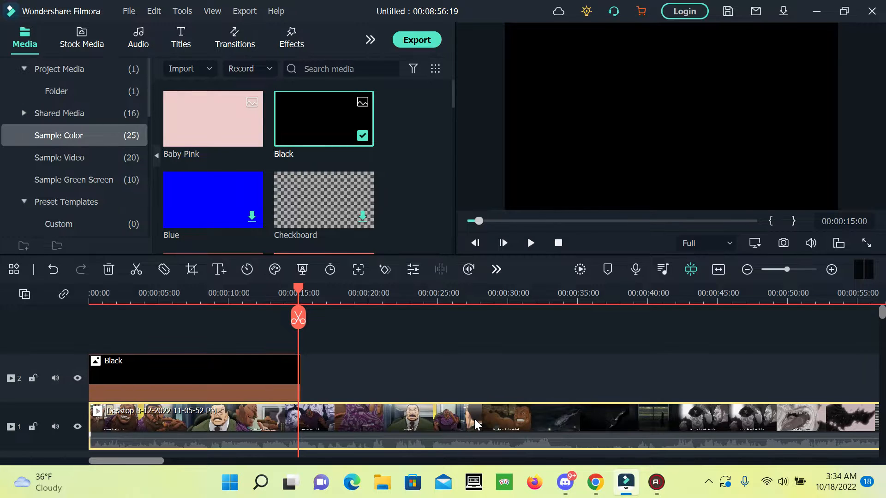
{"action": "right_click", "coordinate": [475, 419]}
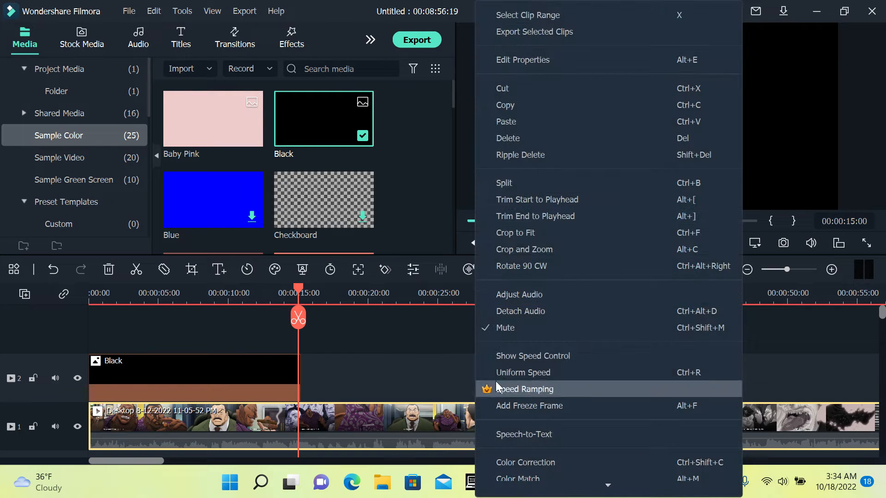
{"action": "left_click", "coordinate": [512, 177]}
{"action": "right_click", "coordinate": [525, 429]}
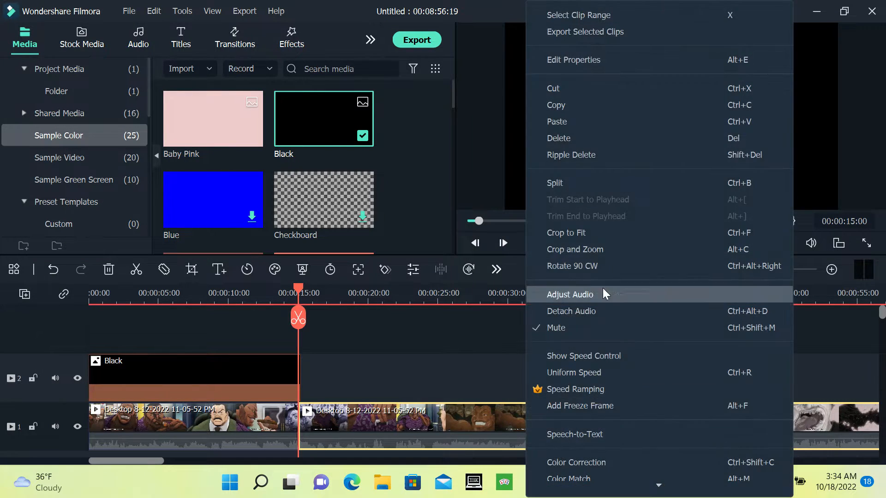
{"action": "left_click", "coordinate": [560, 140]}
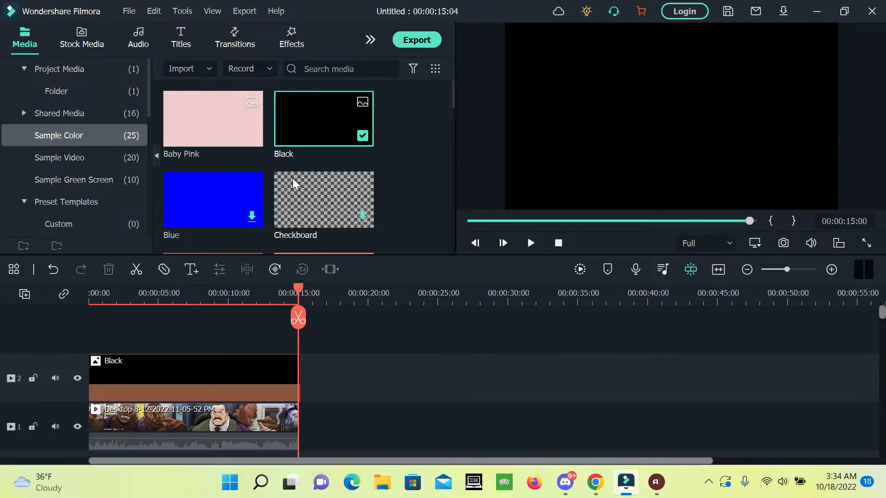
Find the Default Title preset, place it at the start of video track 3 and extend it to 00:00:15:00
{"action": "left_click", "coordinate": [181, 40]}
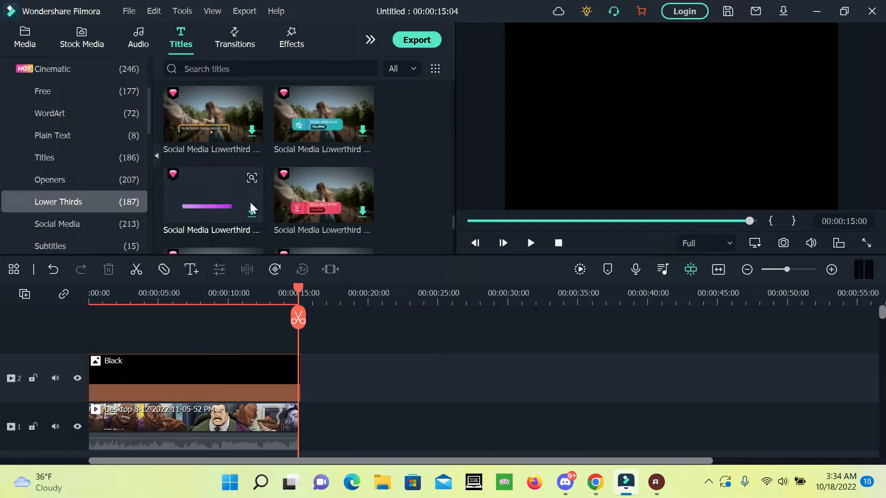
{"action": "scroll", "coordinate": [273, 203], "scroll_direction": "down", "scroll_amount": 2}
{"action": "scroll", "coordinate": [273, 203], "scroll_direction": "up", "scroll_amount": 3}
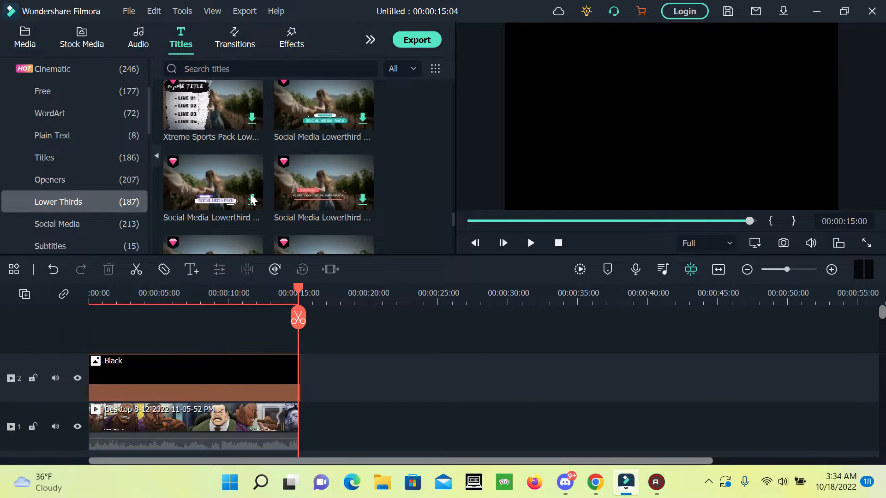
{"action": "left_click", "coordinate": [61, 165]}
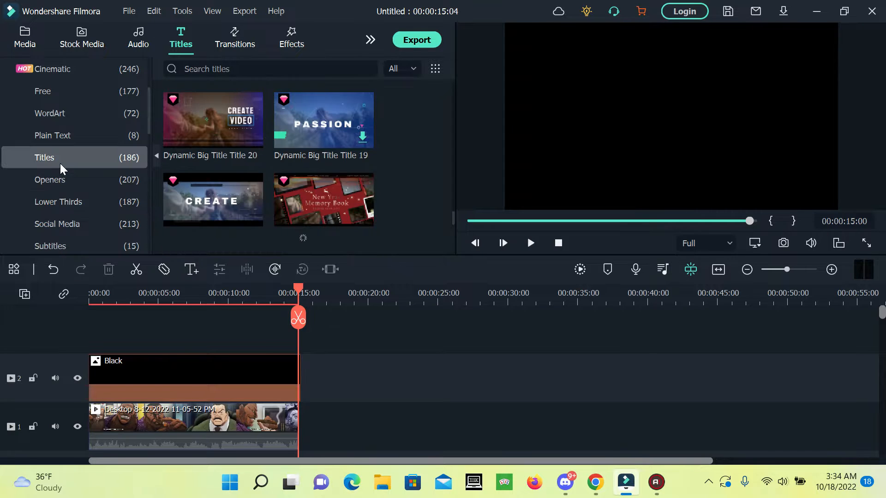
{"action": "left_click", "coordinate": [270, 69]}
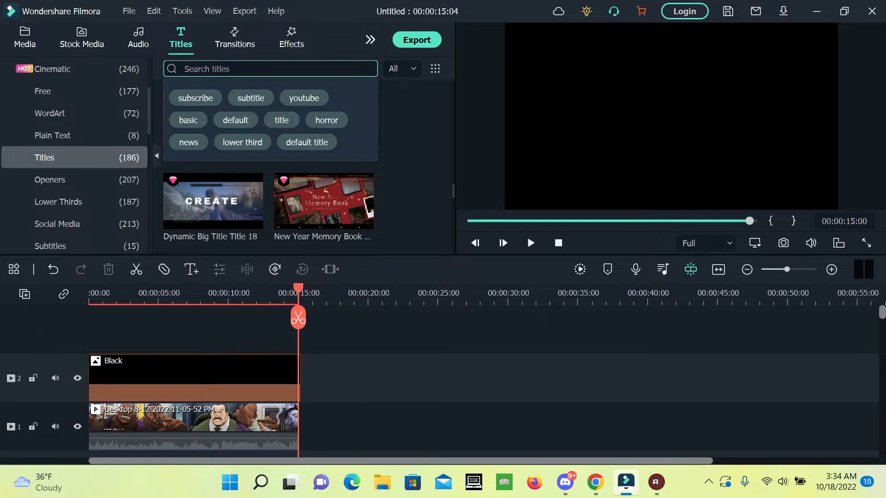
{"action": "type", "text": "defa"}
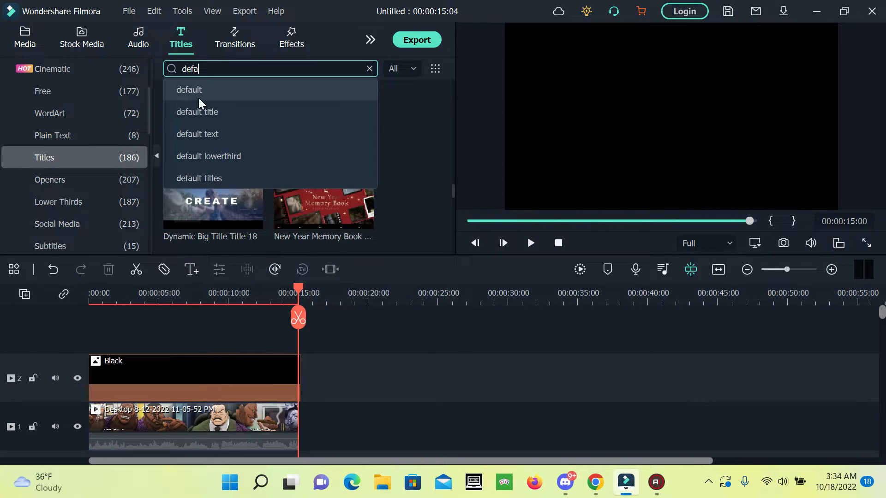
{"action": "left_click", "coordinate": [198, 113]}
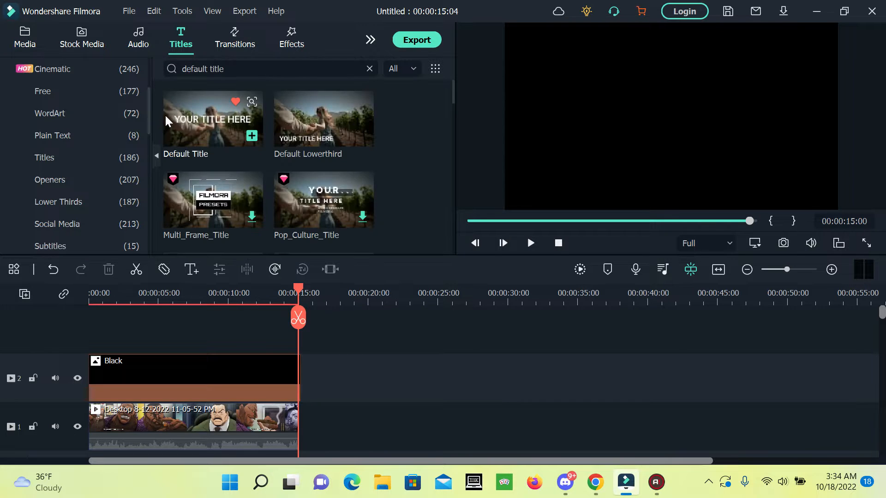
{"action": "left_click_drag", "start_coordinate": [194, 122], "coordinate": [74, 336]}
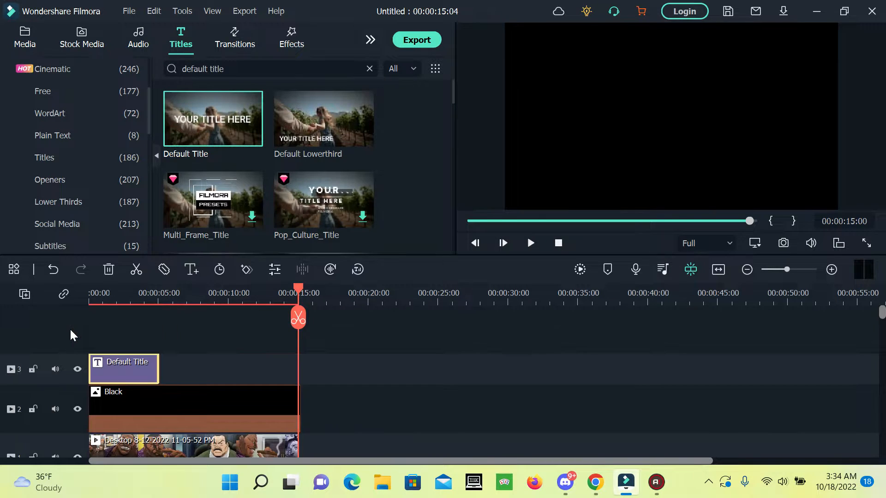
{"action": "left_click_drag", "start_coordinate": [159, 375], "coordinate": [298, 395]}
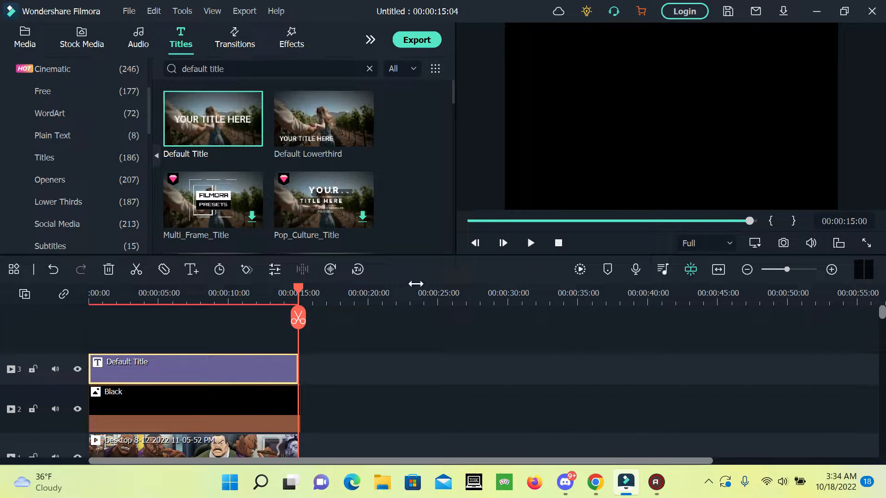
Replace the placeholder text of the Default Title clip on video track 3 with "poggers"
{"action": "left_click", "coordinate": [475, 221]}
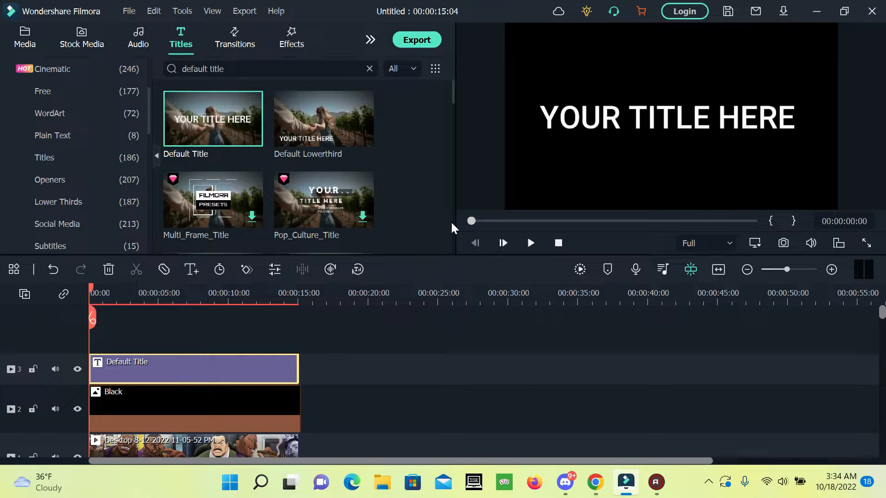
{"action": "double_click", "coordinate": [175, 367]}
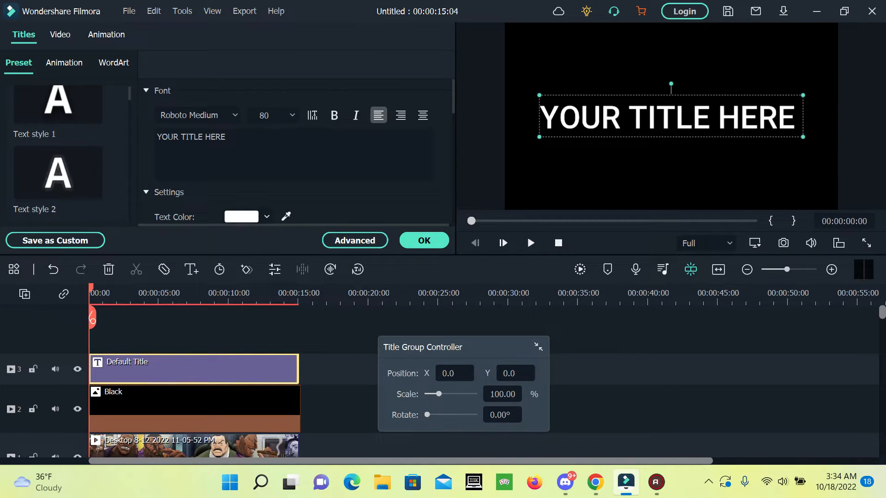
{"action": "left_click", "coordinate": [228, 137]}
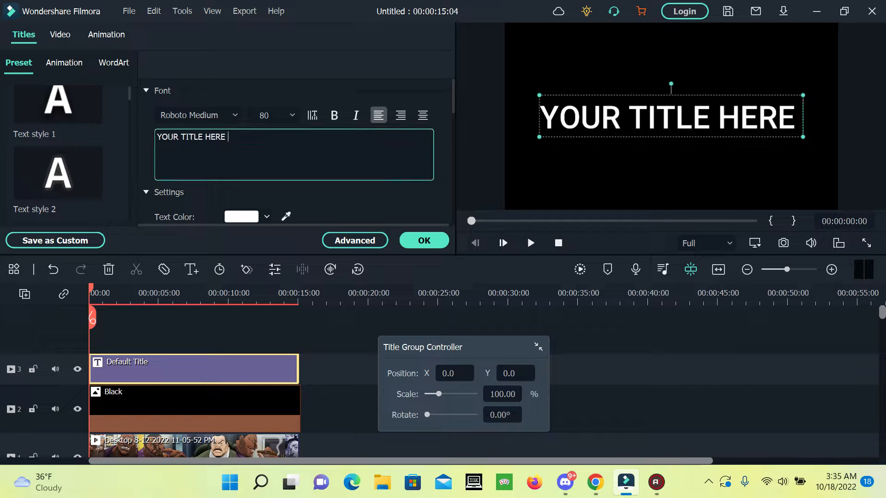
{"action": "key", "text": "BackSpace"}
{"action": "key", "text": "BackSpace"}
{"action": "key", "text": "BackSpace"}
{"action": "key", "text": "BackSpace"}
{"action": "key", "text": "BackSpace"}
{"action": "key", "text": "BackSpace"}
{"action": "key", "text": "BackSpace"}
{"action": "key", "text": "BackSpace"}
{"action": "key", "text": "BackSpace"}
{"action": "key", "text": "BackSpace"}
{"action": "key", "text": "BackSpace"}
{"action": "key", "text": "BackSpace"}
{"action": "key", "text": "BackSpace"}
{"action": "key", "text": "BackSpace"}
{"action": "key", "text": "BackSpace"}
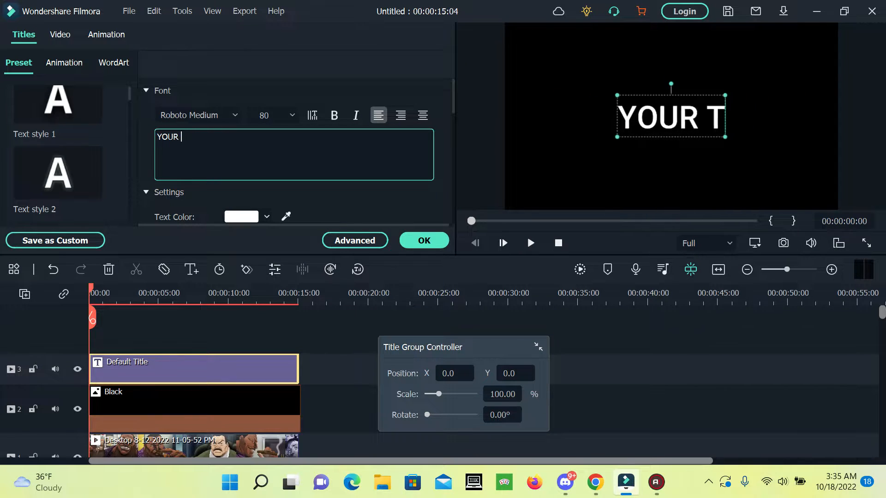
{"action": "type", "text": "poggers"}
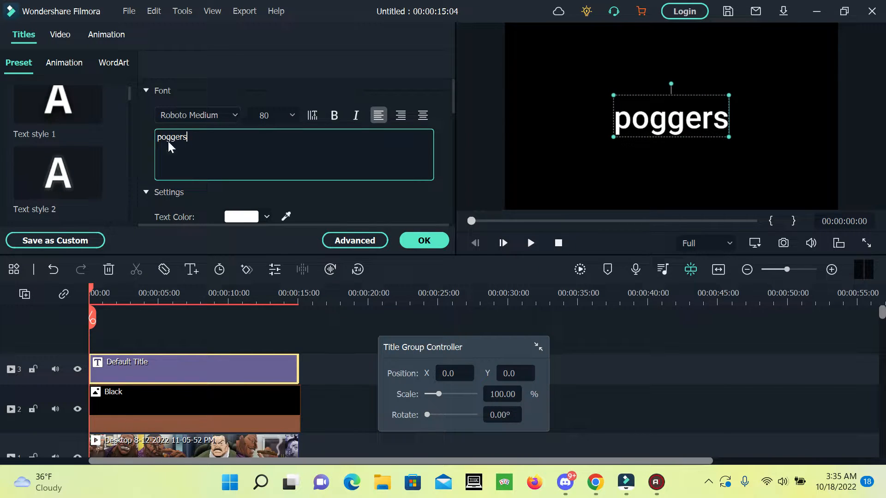
Set the title's font to Roboto Black at size 150 and apply the changes
{"action": "left_click", "coordinate": [235, 115]}
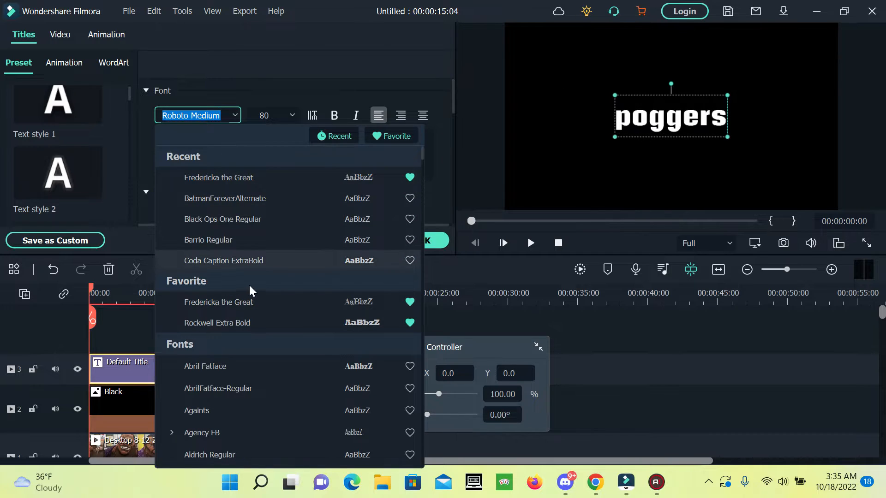
{"action": "type", "text": "ro"}
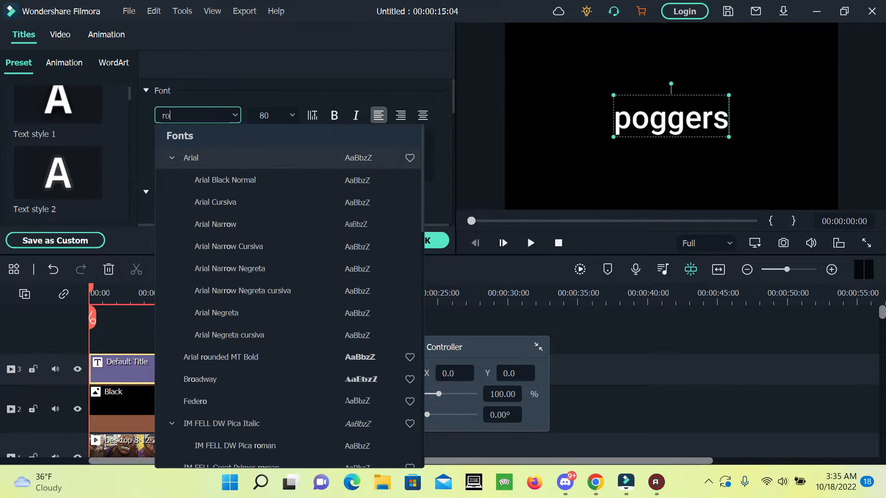
{"action": "type", "text": "boto bl"}
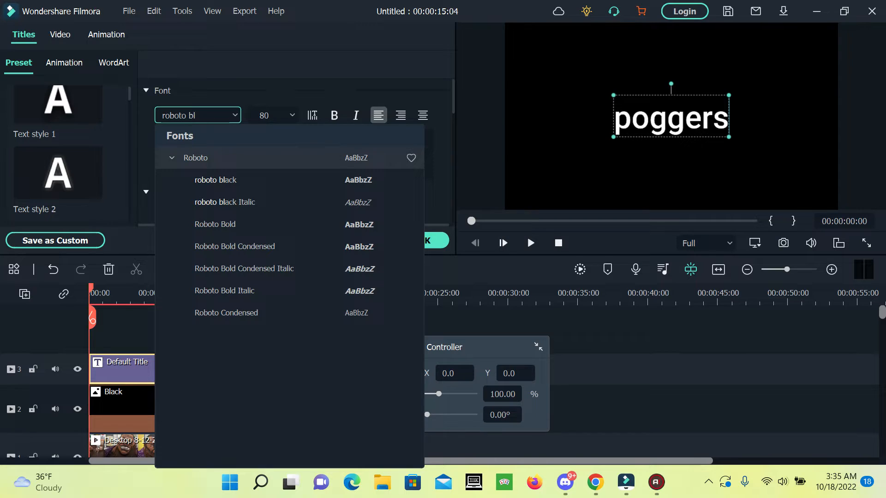
{"action": "left_click", "coordinate": [182, 179]}
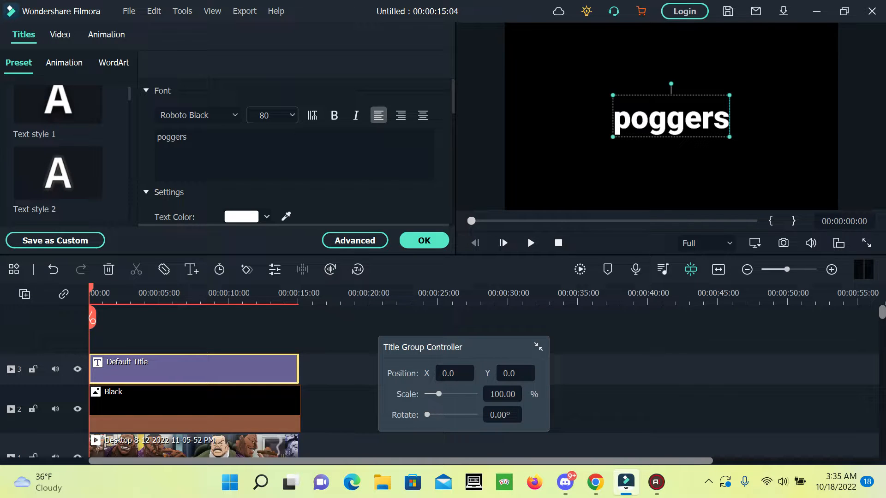
{"action": "left_click", "coordinate": [293, 115]}
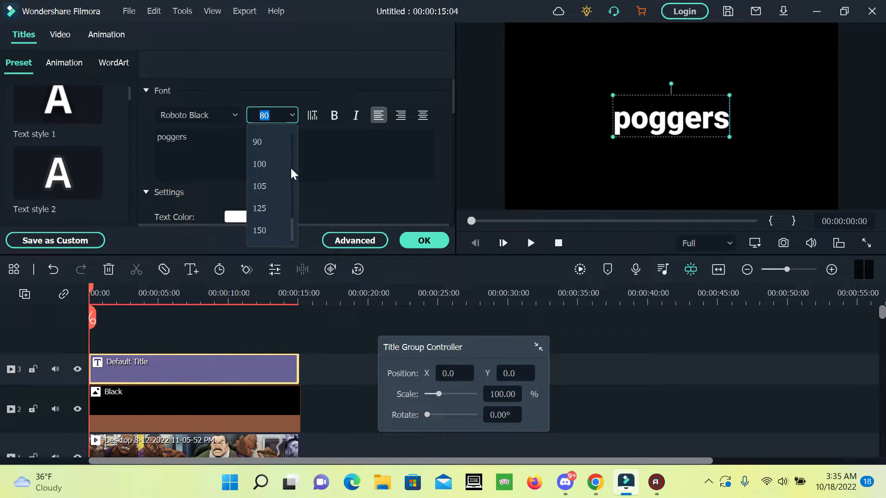
{"action": "left_click", "coordinate": [257, 230]}
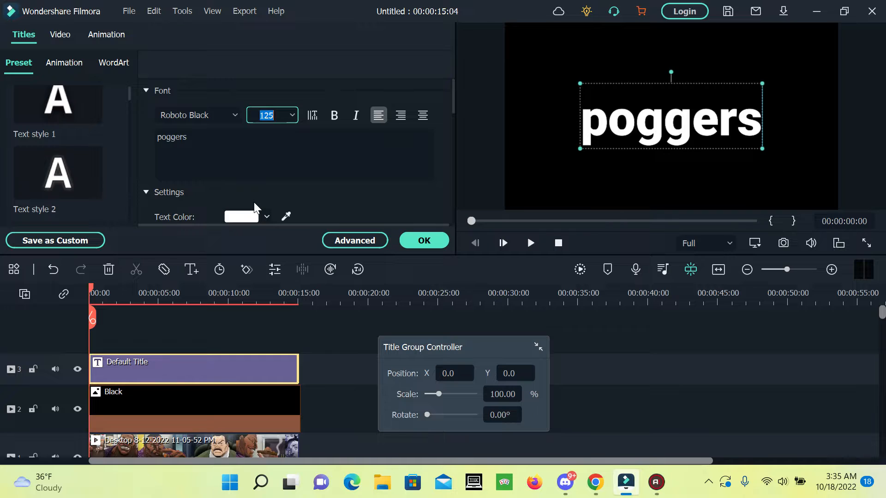
{"action": "left_click", "coordinate": [293, 114]}
{"action": "left_click", "coordinate": [277, 232]}
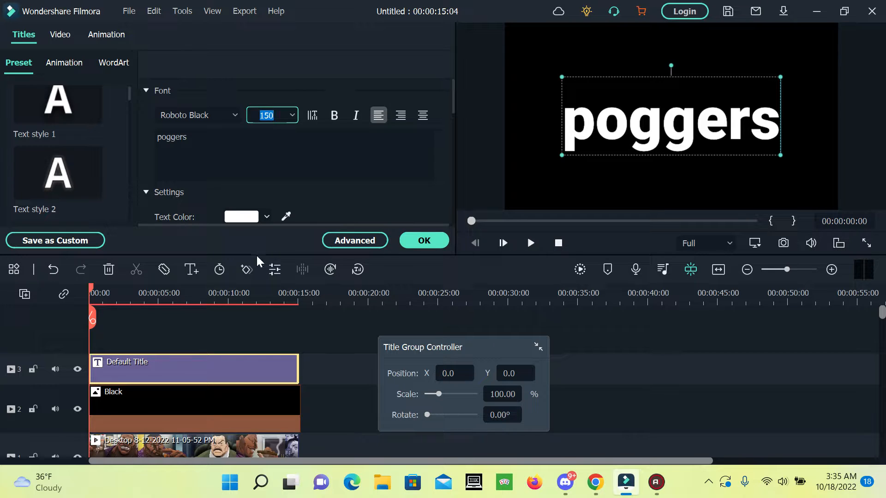
{"action": "left_click", "coordinate": [417, 240]}
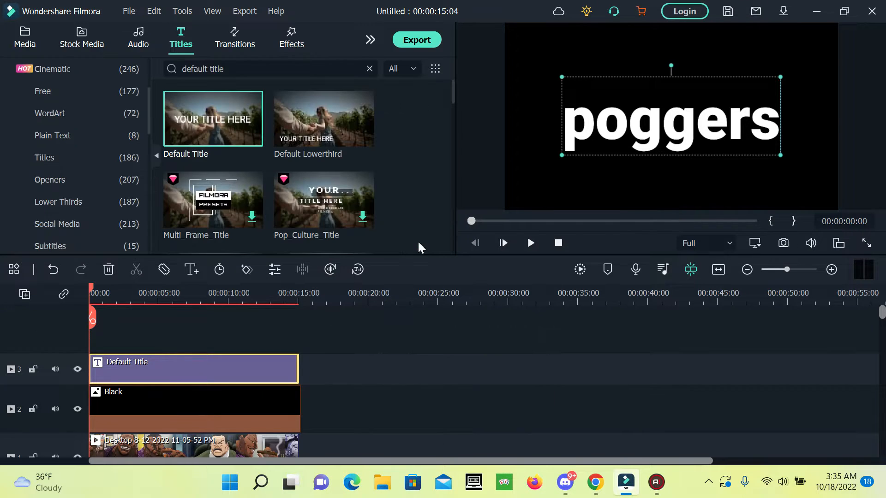
Capture a PNG snapshot of the white title on black at 00:00:12:19 into the project media
{"action": "left_click", "coordinate": [200, 317]}
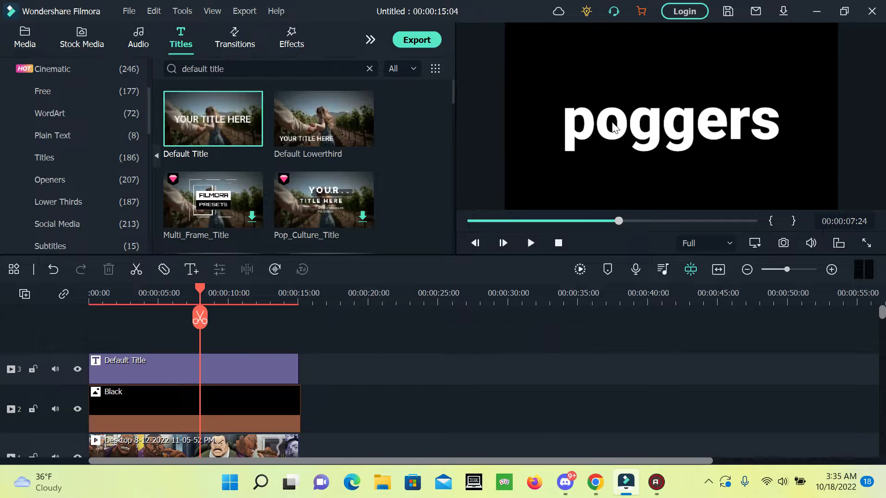
{"action": "left_click", "coordinate": [638, 129]}
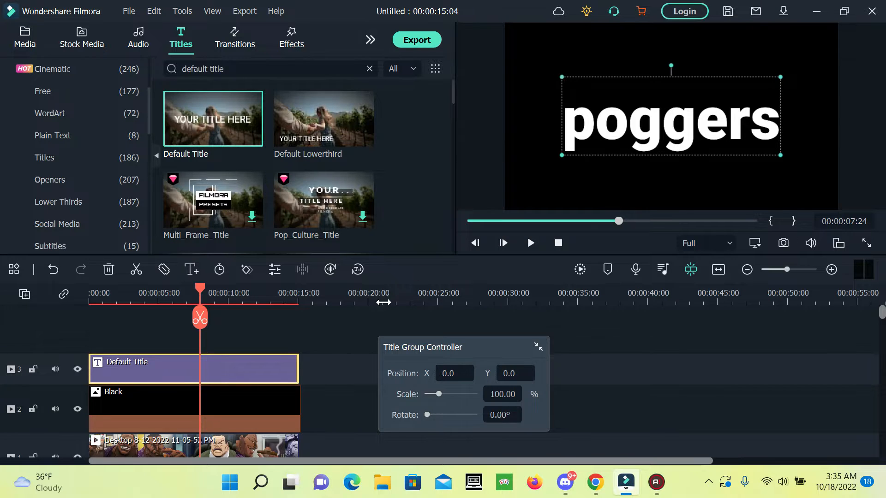
{"action": "left_click", "coordinate": [267, 326]}
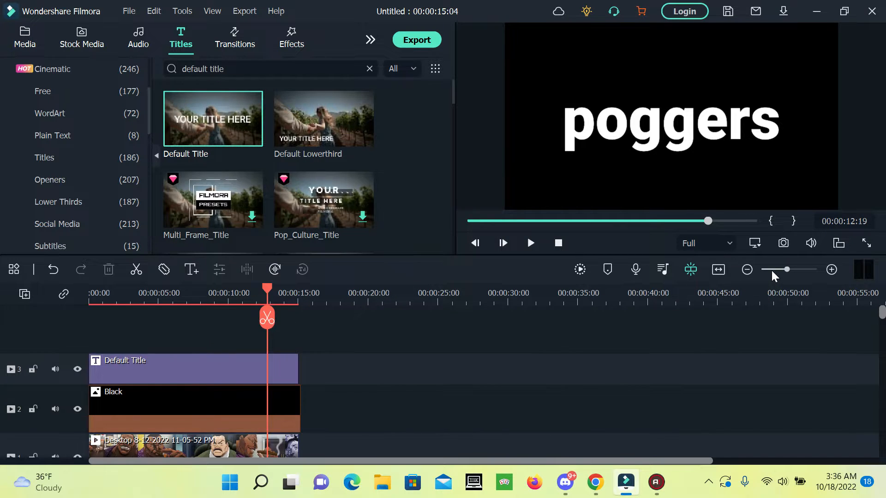
{"action": "left_click", "coordinate": [782, 243]}
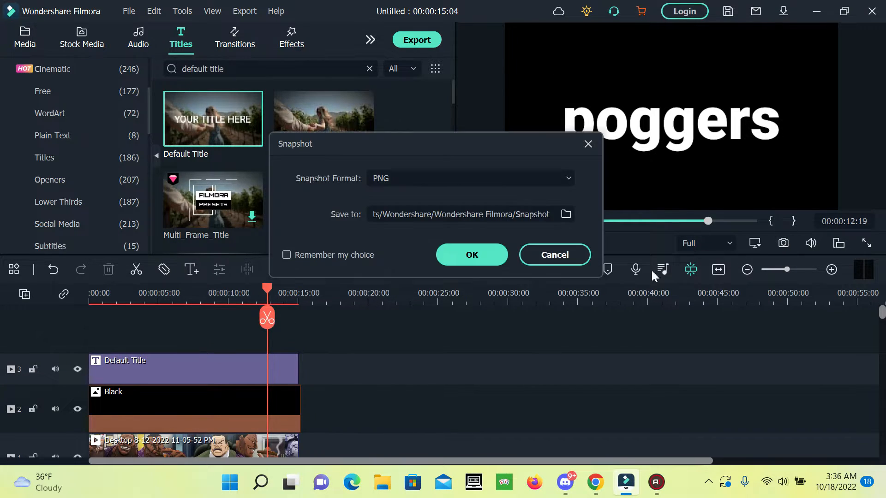
{"action": "left_click", "coordinate": [462, 251]}
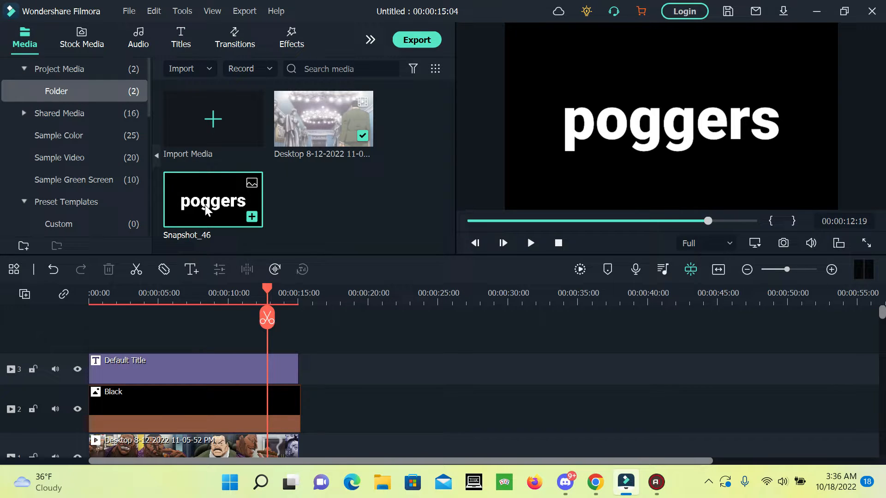
Replace the title and Black clips with the snapshot image at the start of video track 2, extended to 00:00:15:00
{"action": "left_click_drag", "start_coordinate": [96, 326], "coordinate": [306, 414]}
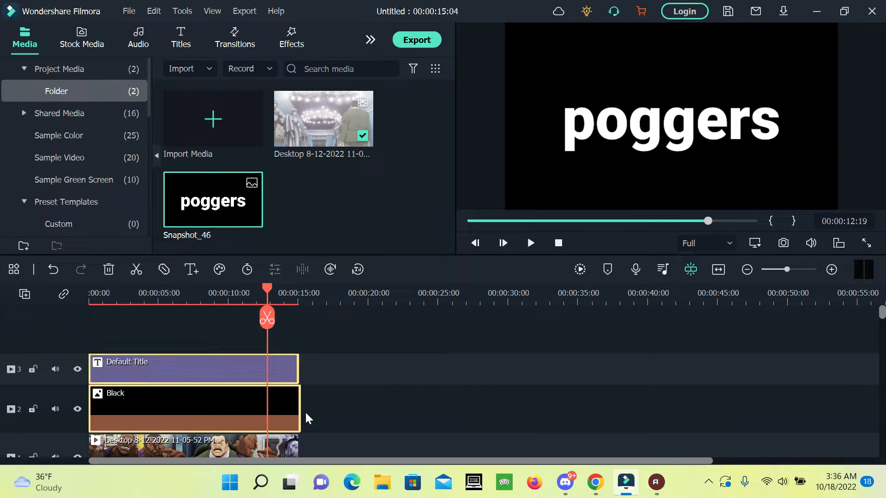
{"action": "right_click", "coordinate": [241, 409]}
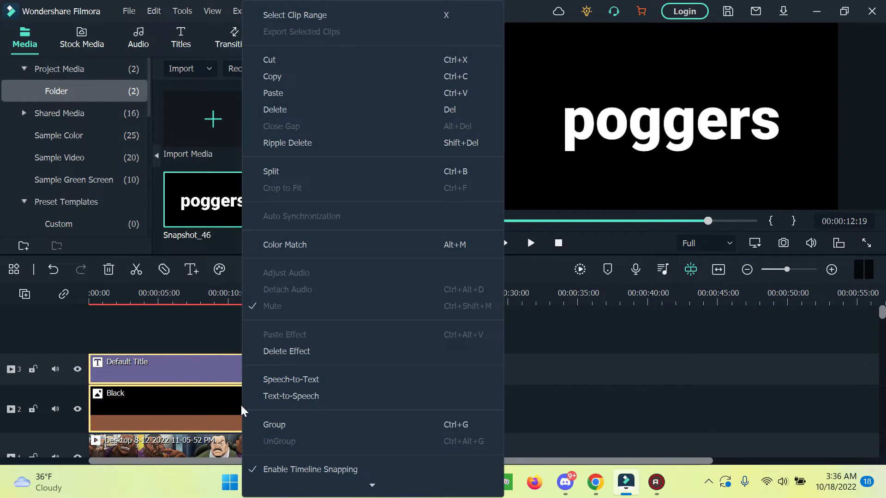
{"action": "left_click", "coordinate": [284, 110]}
{"action": "left_click_drag", "start_coordinate": [179, 211], "coordinate": [70, 405]}
{"action": "left_click_drag", "start_coordinate": [157, 415], "coordinate": [297, 418]}
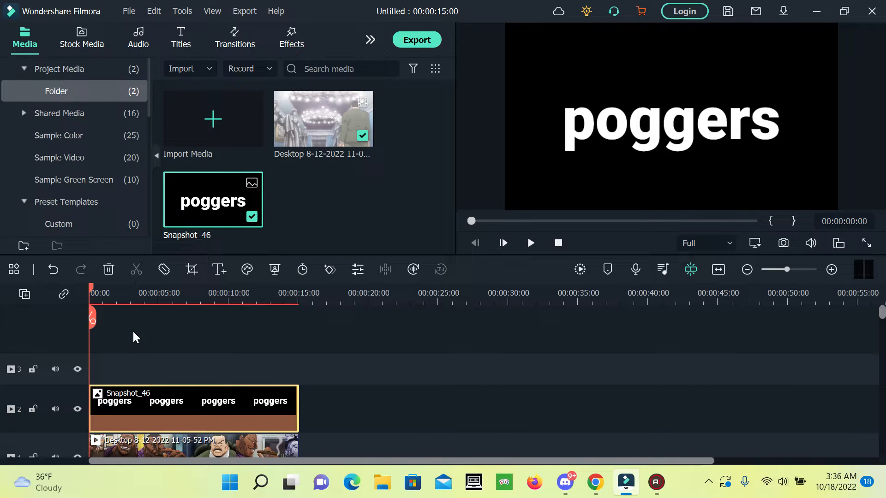
Set the blending mode of the snapshot clip on video track 2 to Lighten in its compositing settings
{"action": "double_click", "coordinate": [169, 415]}
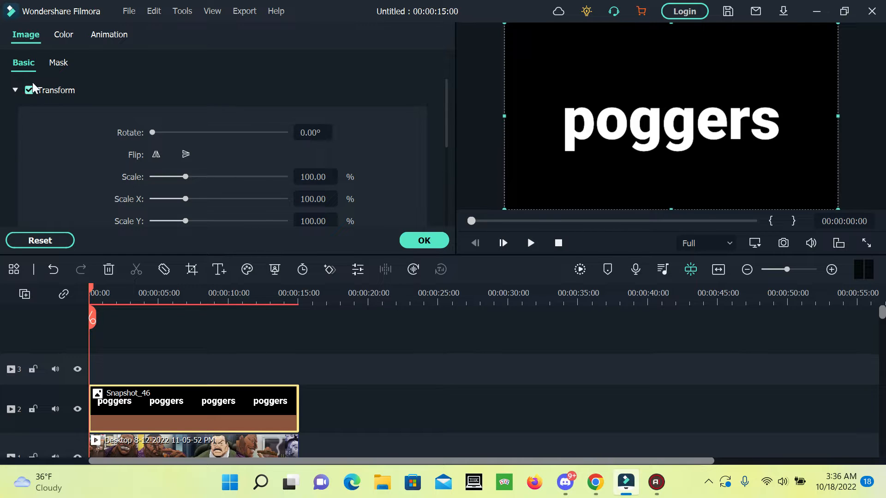
{"action": "scroll", "coordinate": [80, 124], "scroll_direction": "down", "scroll_amount": 3}
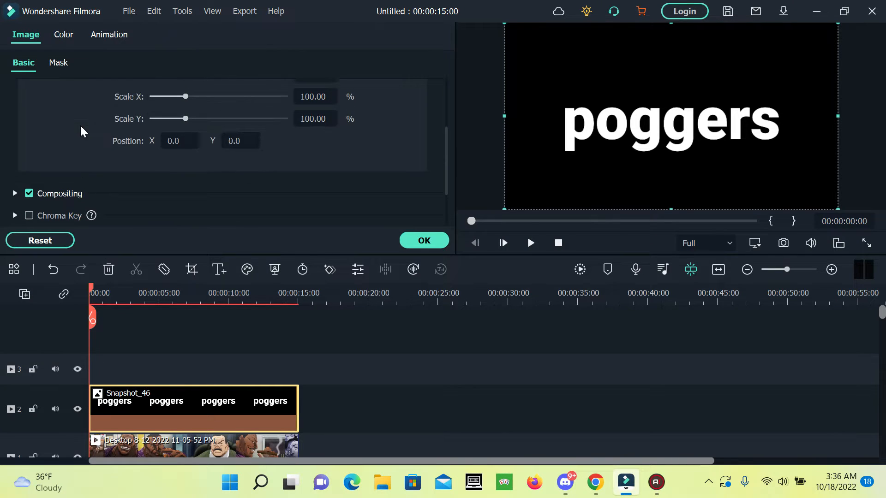
{"action": "left_click", "coordinate": [15, 193]}
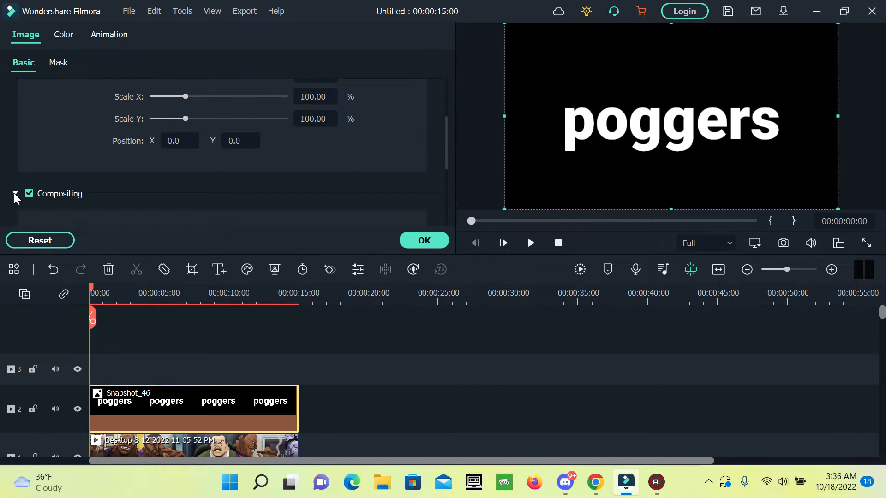
{"action": "scroll", "coordinate": [85, 187], "scroll_direction": "down", "scroll_amount": 3}
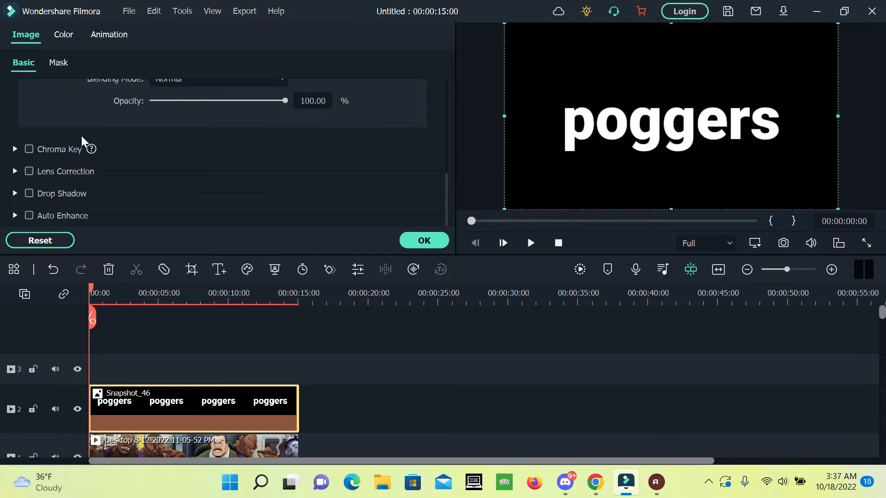
{"action": "scroll", "coordinate": [81, 135], "scroll_direction": "up", "scroll_amount": 2}
{"action": "left_click", "coordinate": [165, 131]}
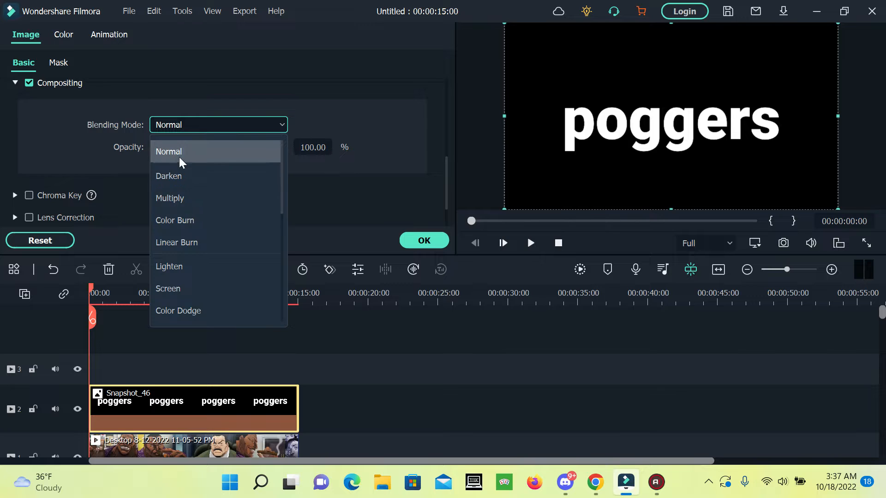
{"action": "left_click", "coordinate": [188, 259]}
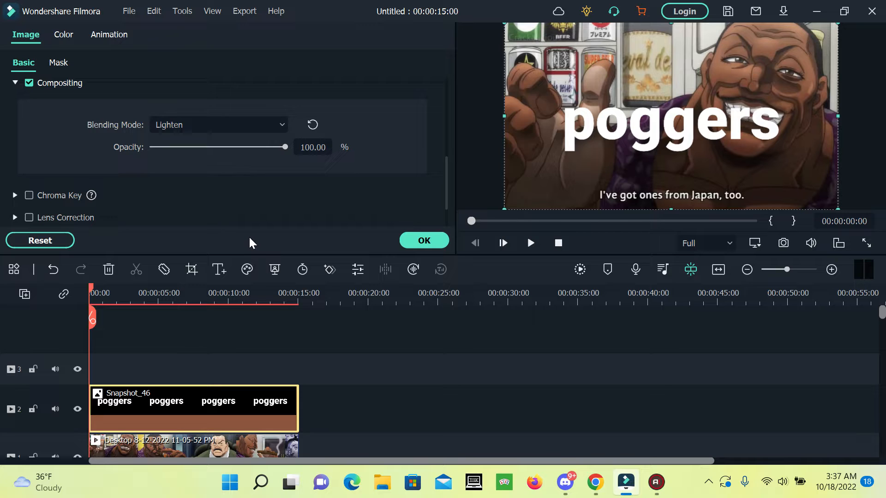
Set the snapshot clip's opacity to 85% and apply the changes
{"action": "left_click", "coordinate": [304, 148]}
{"action": "type", "text": "85"}
{"action": "key", "text": "Return"}
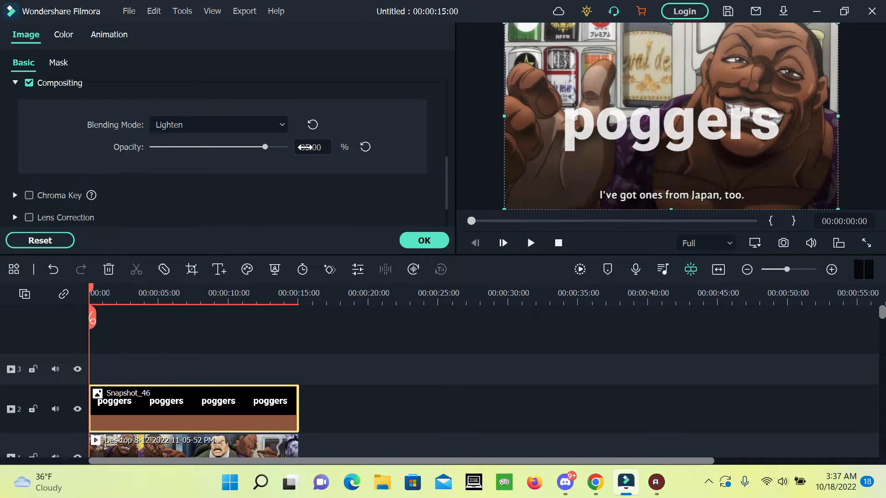
{"action": "left_click", "coordinate": [424, 240]}
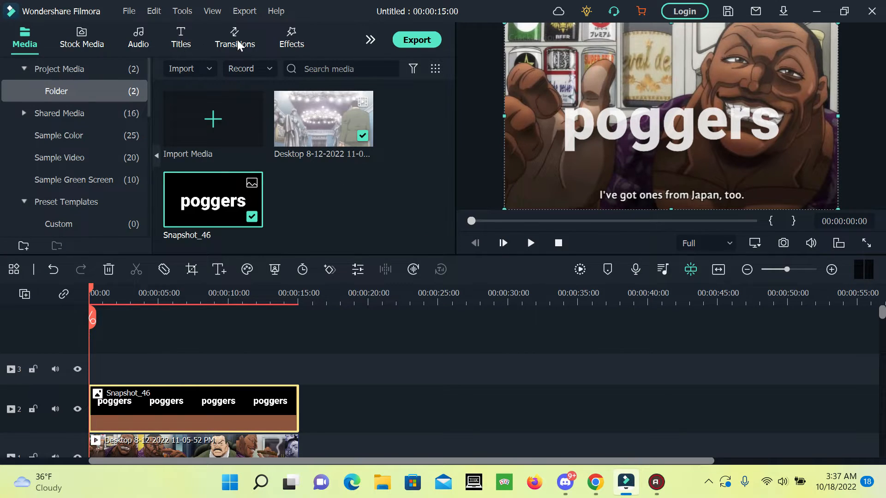
Apply the Water effect to the snapshot clip on video track 2 and preview the first seconds of the sequence
{"action": "left_click", "coordinate": [299, 33]}
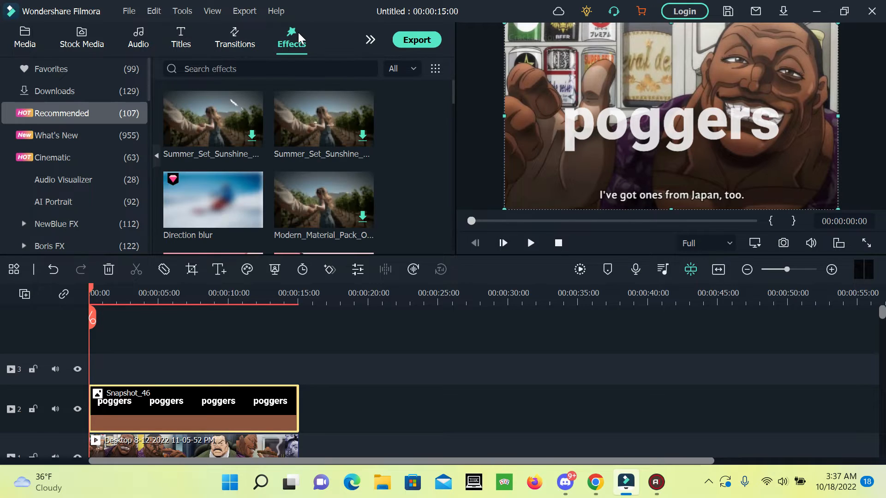
{"action": "left_click", "coordinate": [237, 69]}
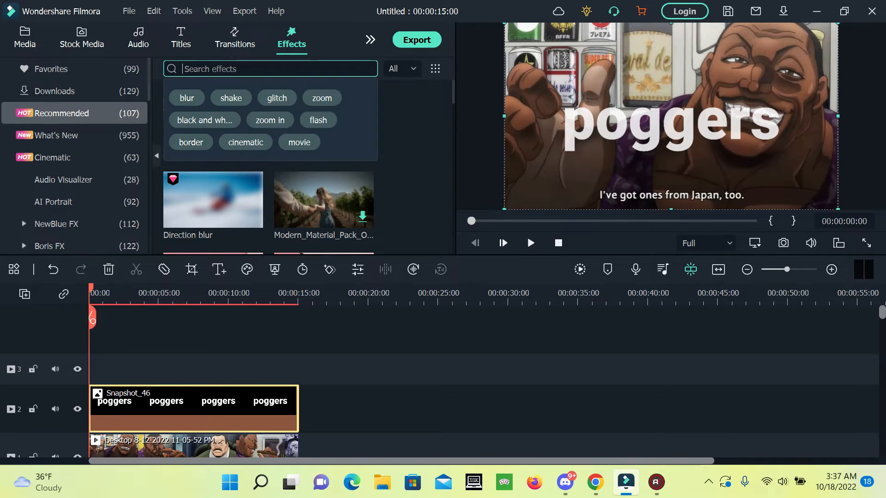
{"action": "type", "text": "water"}
{"action": "key", "text": "Return"}
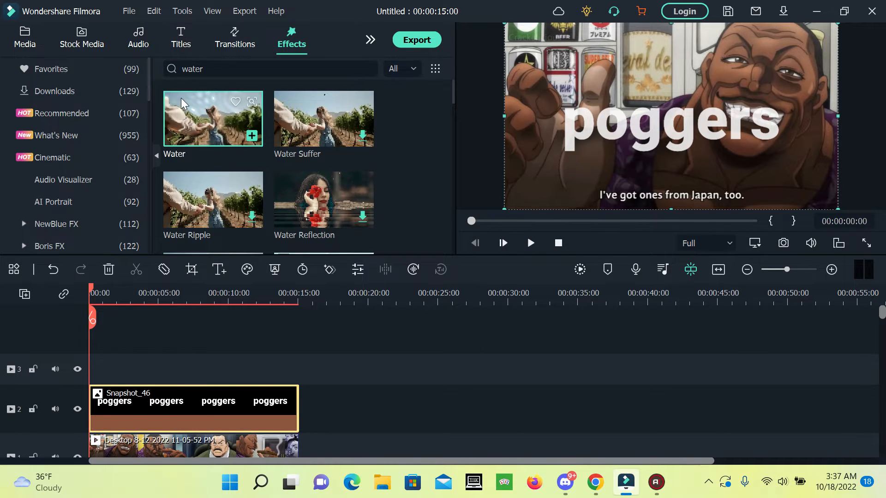
{"action": "left_click", "coordinate": [181, 98]}
{"action": "left_click_drag", "start_coordinate": [181, 98], "coordinate": [127, 399]}
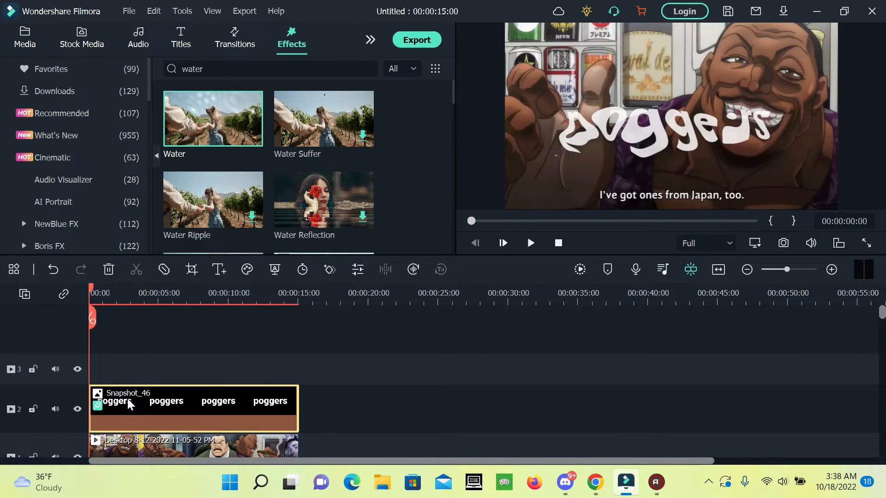
{"action": "key", "text": "space"}
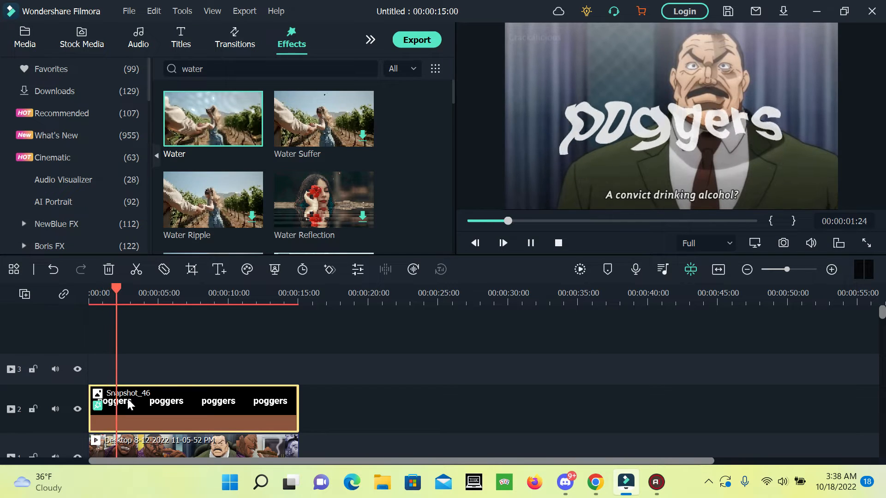
{"action": "key", "text": "space"}
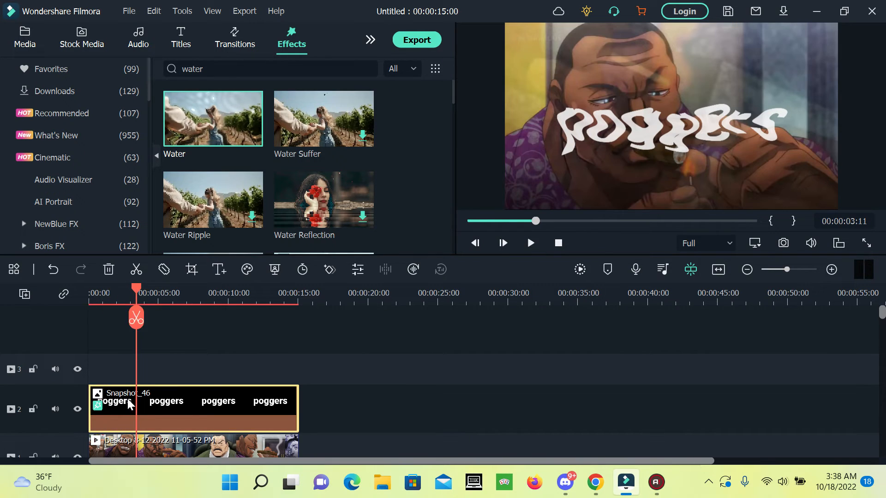
Play the first seconds of the sequence from the start to check the Water distortion on the title
{"action": "left_click", "coordinate": [471, 220]}
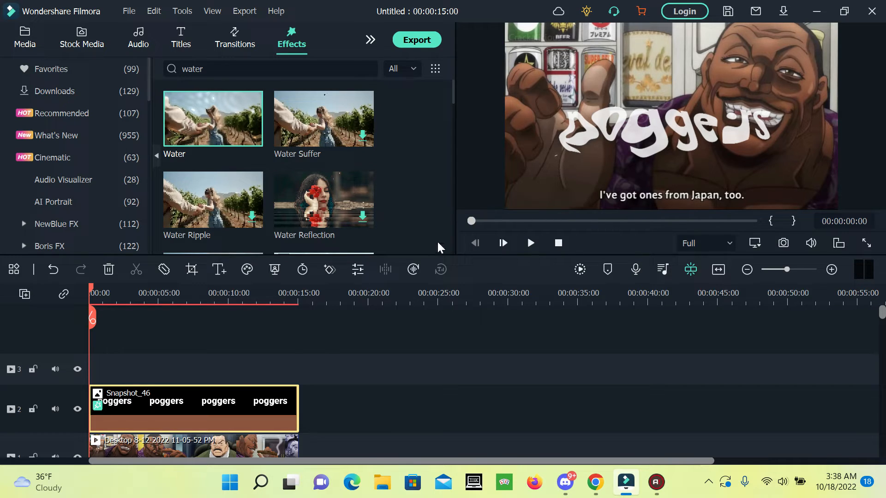
{"action": "key", "text": "space"}
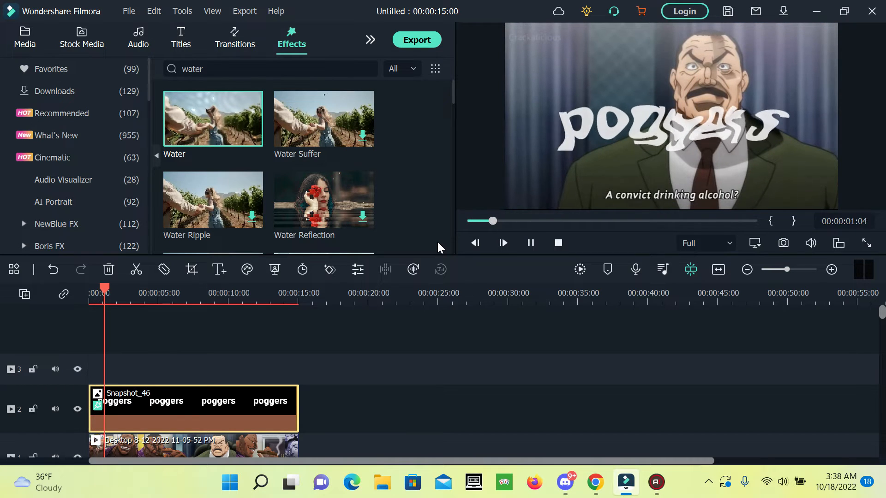
{"action": "key", "text": "space"}
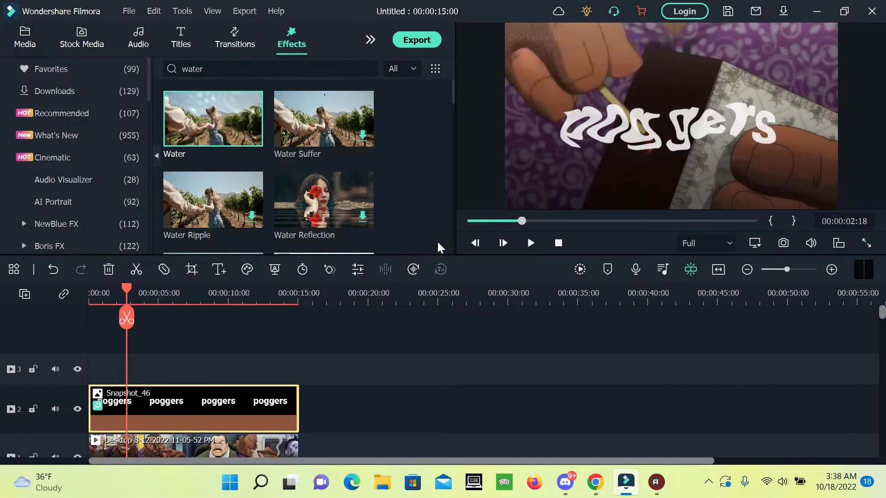
Set the Water effect's Emboss to 0.10 and Steps to 3 on the snapshot clip on video track 2
{"action": "double_click", "coordinate": [218, 404]}
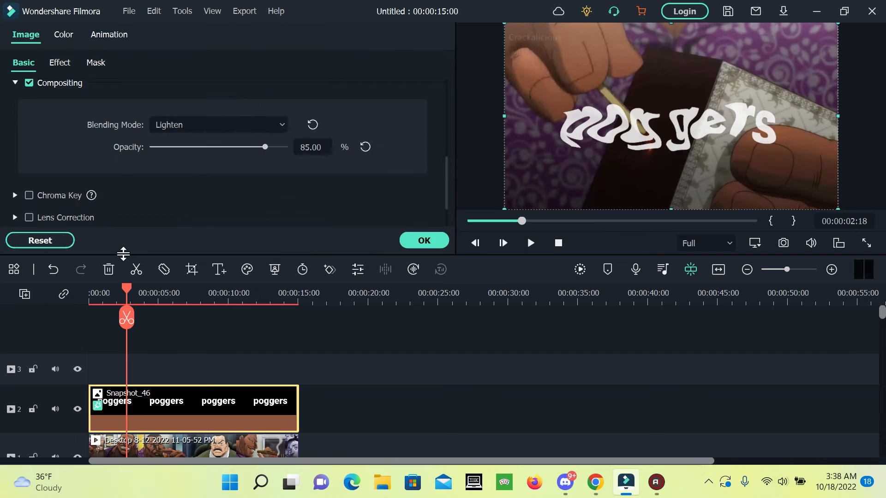
{"action": "left_click", "coordinate": [64, 64]}
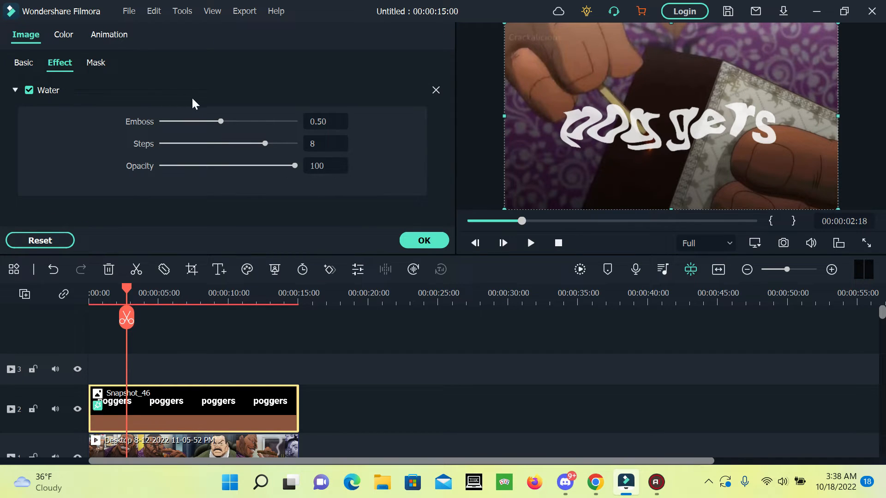
{"action": "left_click", "coordinate": [323, 121]}
{"action": "type", "text": "1"}
{"action": "key", "text": "BackSpace"}
{"action": "type", "text": "0.10"}
{"action": "key", "text": "Return"}
{"action": "left_click", "coordinate": [317, 139]}
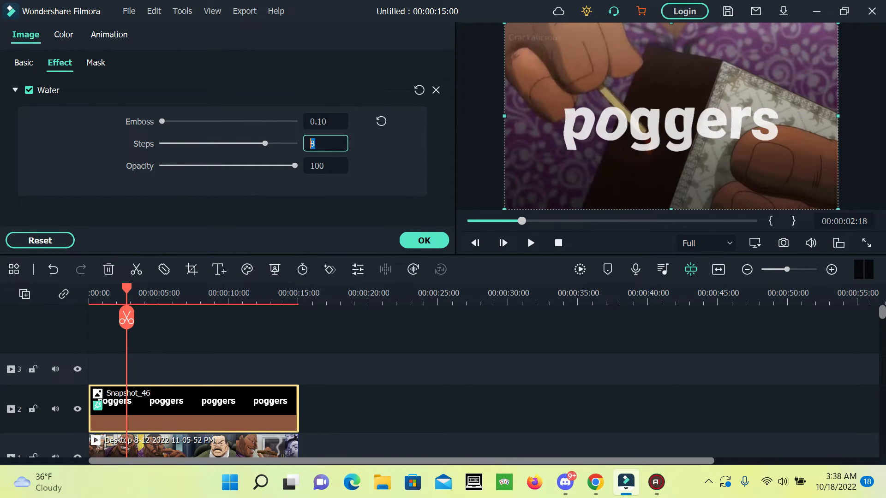
{"action": "type", "text": "3"}
{"action": "key", "text": "Return"}
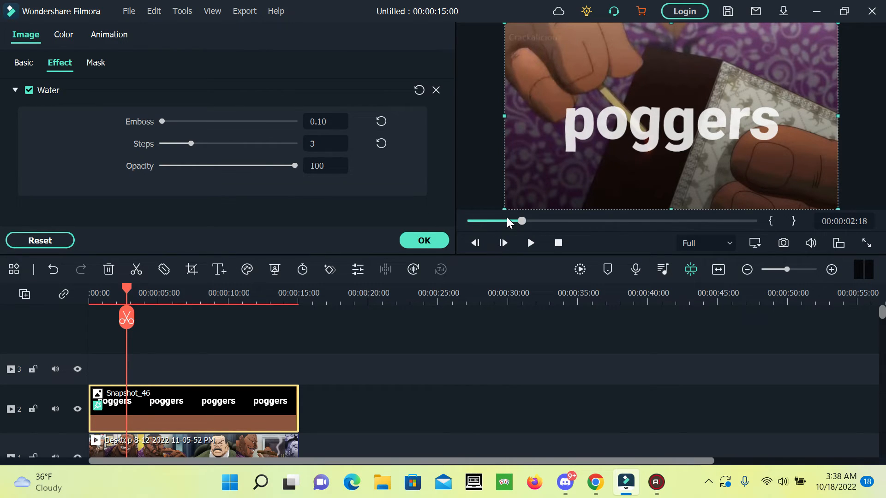
Return the playhead to the start of the sequence and apply the snapshot clip's effect settings
{"action": "left_click", "coordinate": [846, 221]}
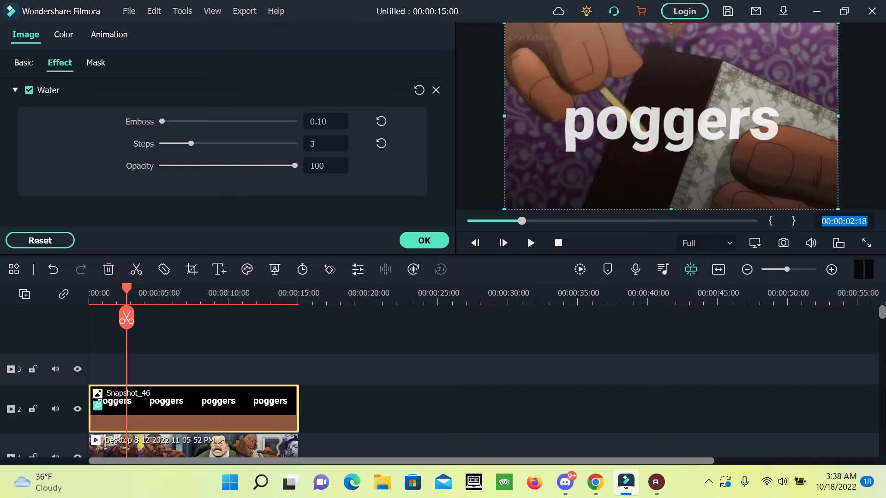
{"action": "type", "text": "0"}
{"action": "key", "text": "Return"}
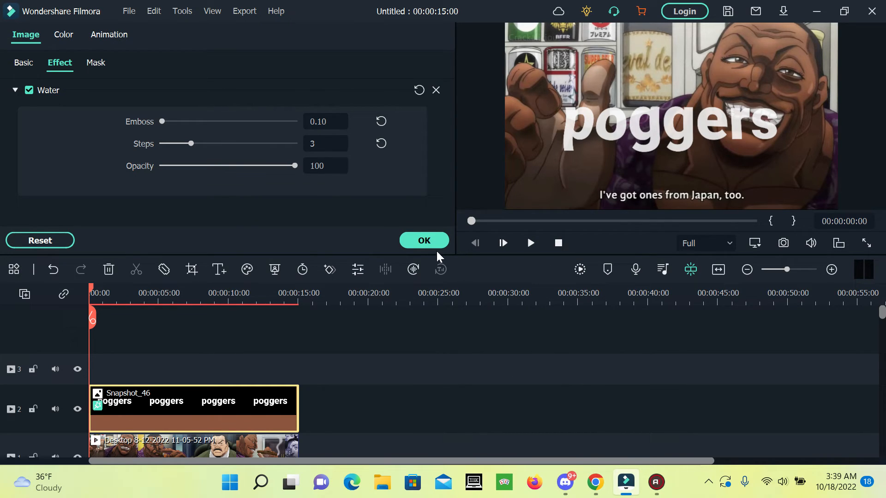
{"action": "left_click", "coordinate": [422, 245]}
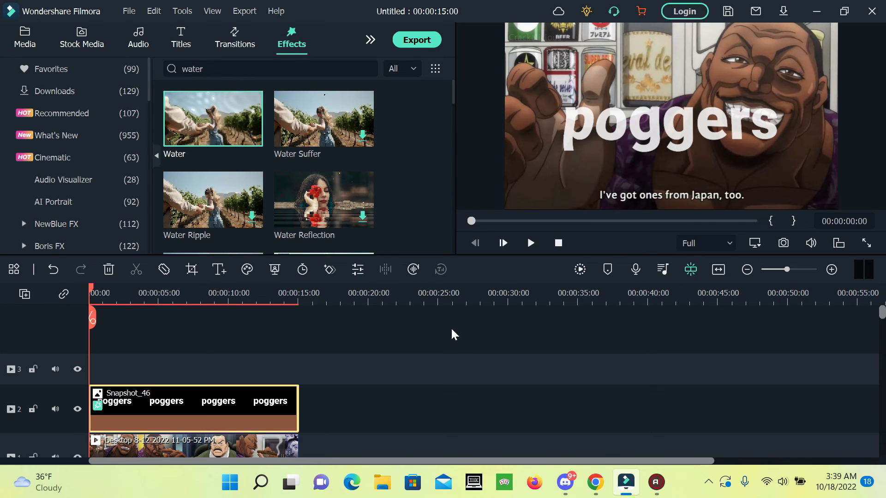
Preview the softened Water effect on the title by playing the opening seconds, and restart playback from the beginning
{"action": "key", "text": "space"}
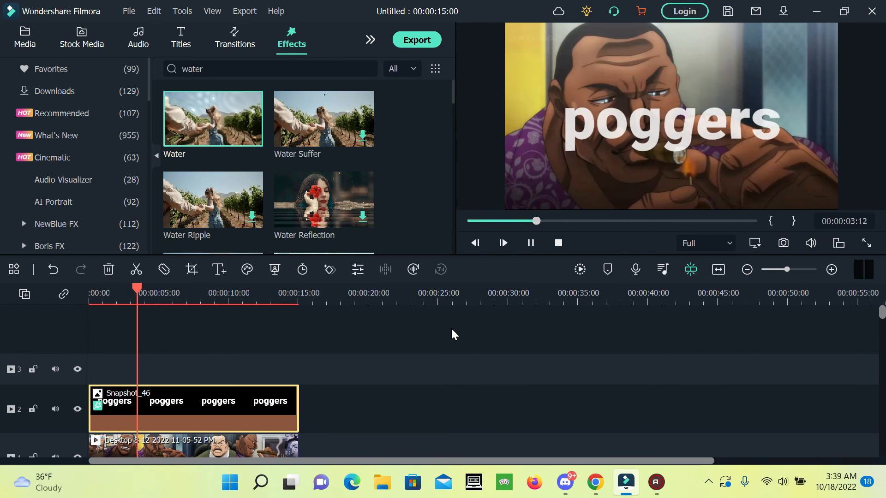
{"action": "key", "text": "space"}
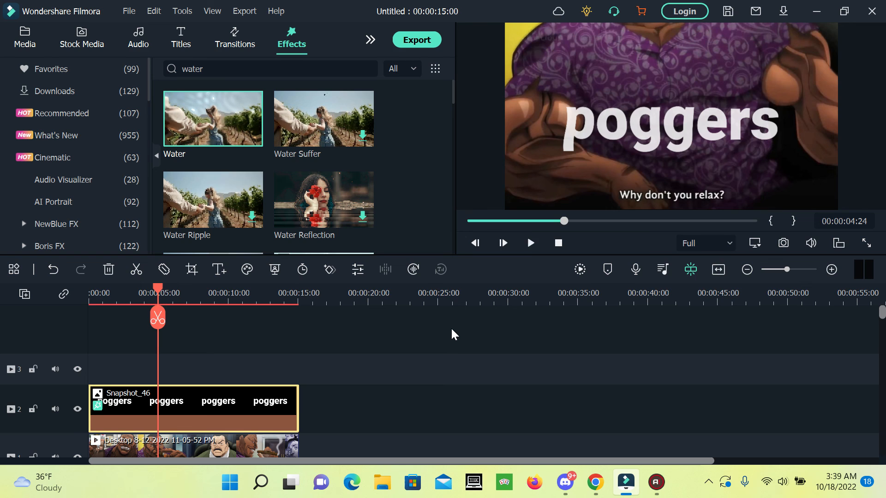
{"action": "key", "text": "Home"}
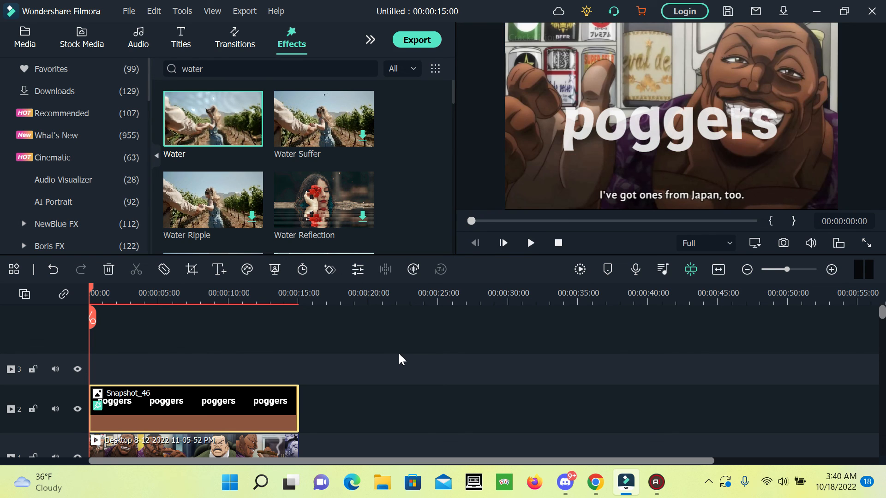
{"action": "key", "text": "space"}
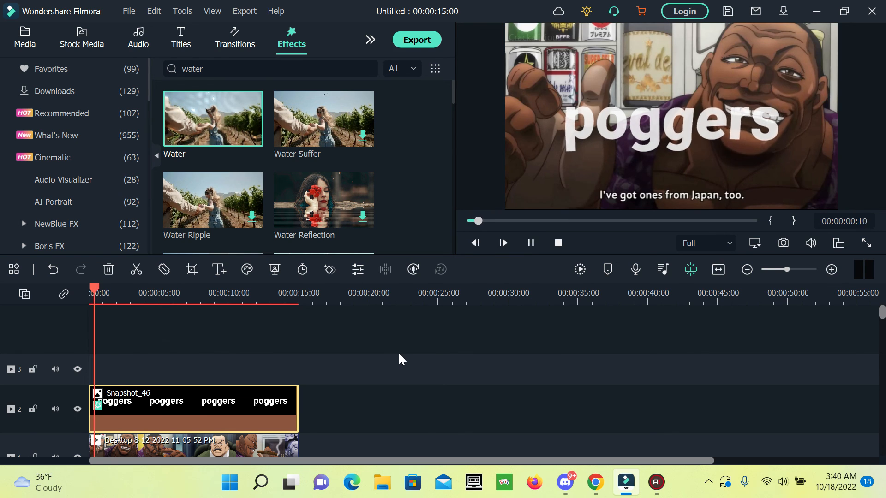